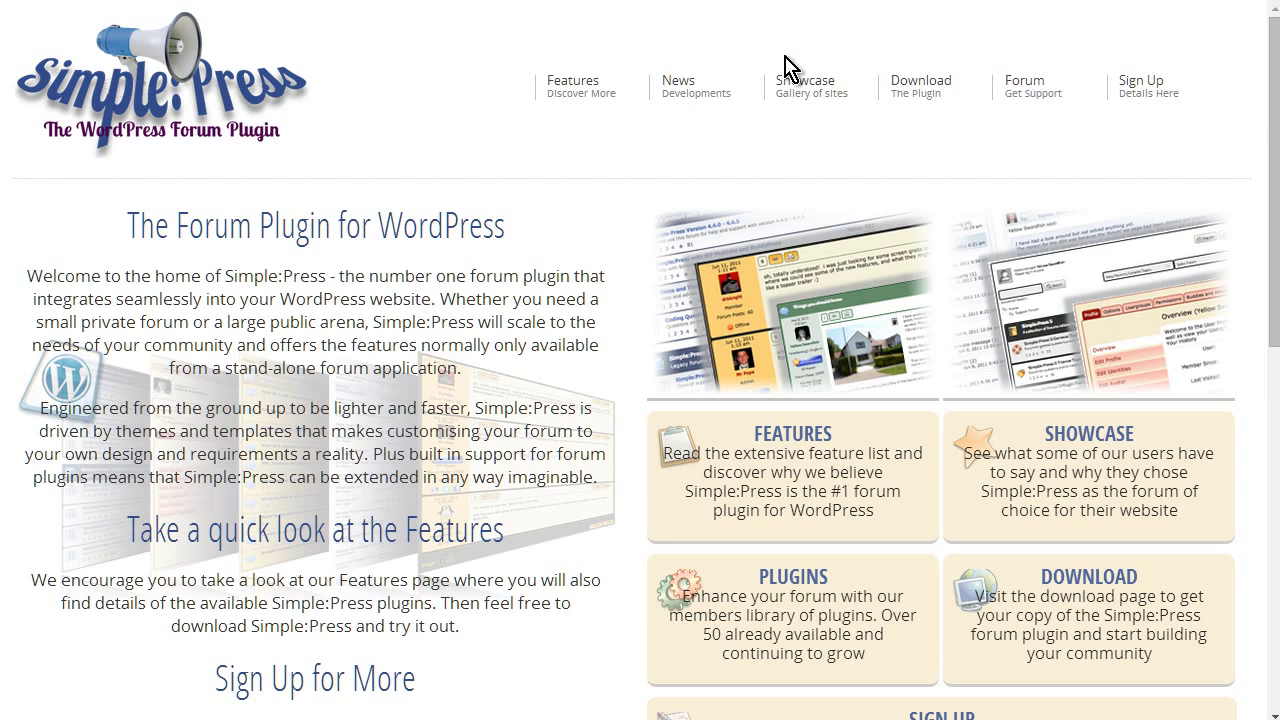
# - Open the Simple:Press Download page and scroll to the Version 5.4.2 download section
pyautogui.click(921, 82)
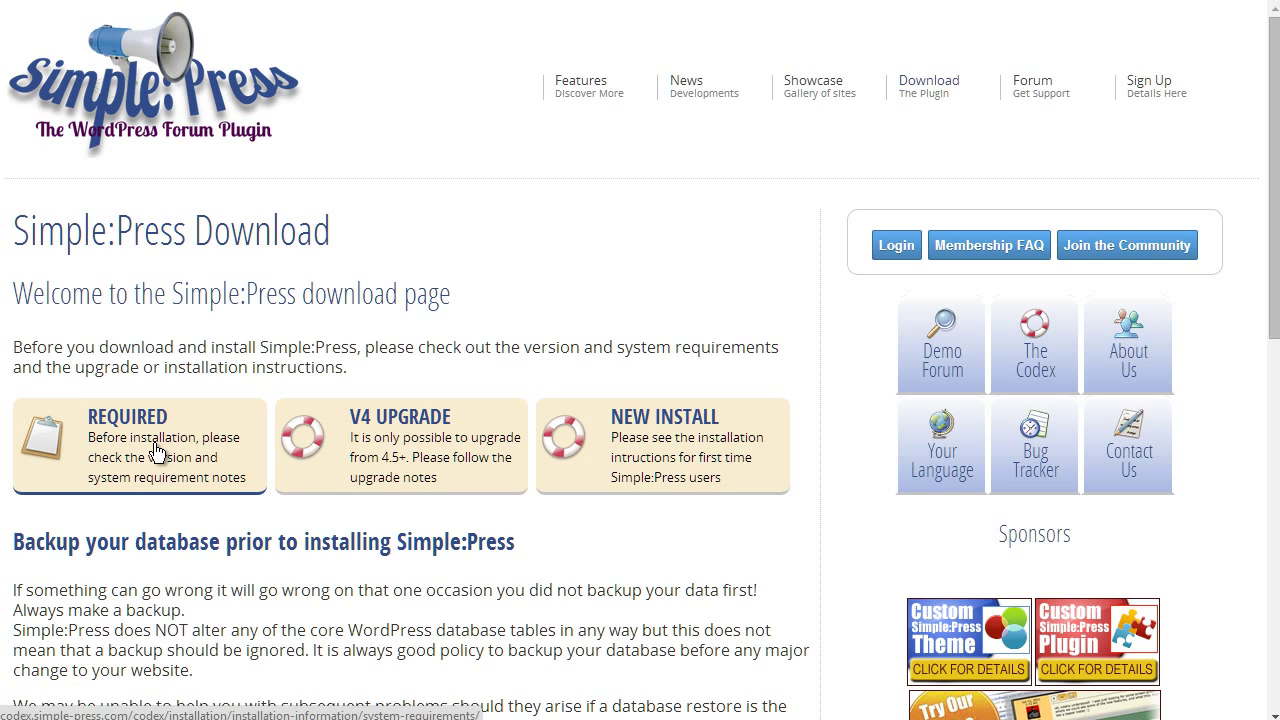
pyautogui.scroll(-6, 157, 452)
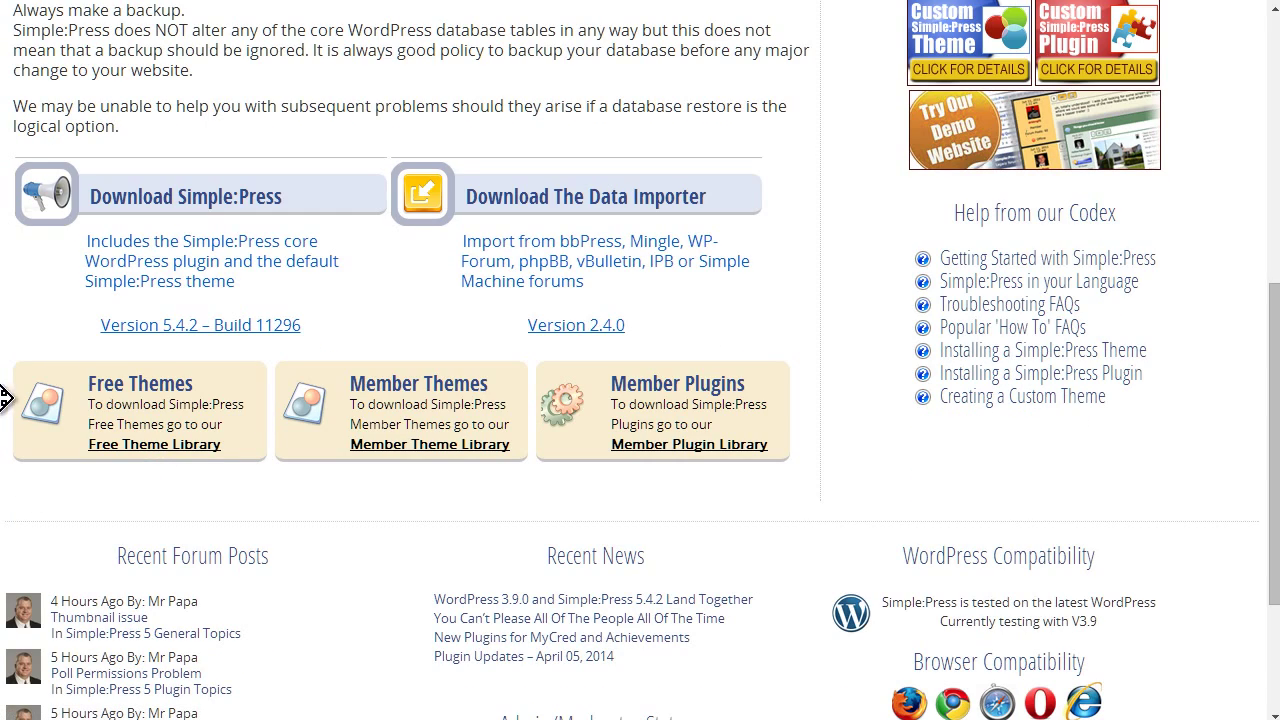
# - Download Simple:Press Version 5.4.2 (Build 11296) as simple-press.zip
pyautogui.click(210, 338)
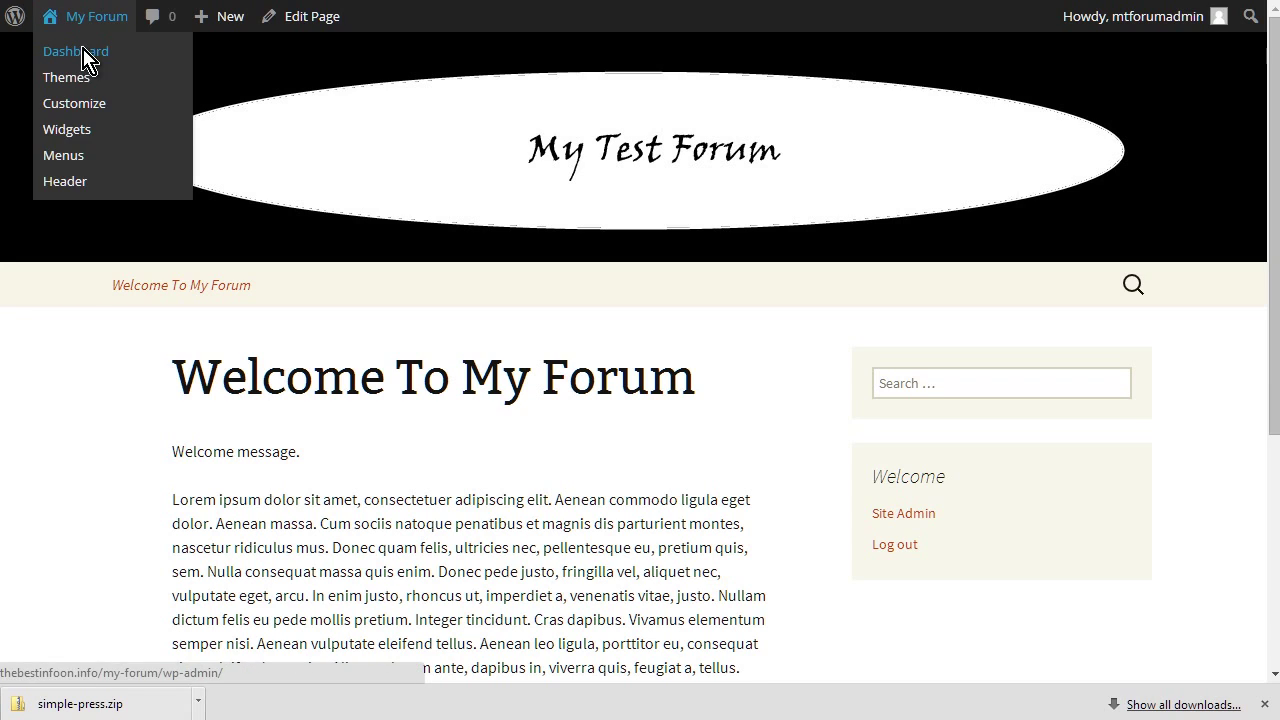
# - Go from the forum site's Dashboard to the Plugins > Add New page
pyautogui.click(87, 52)
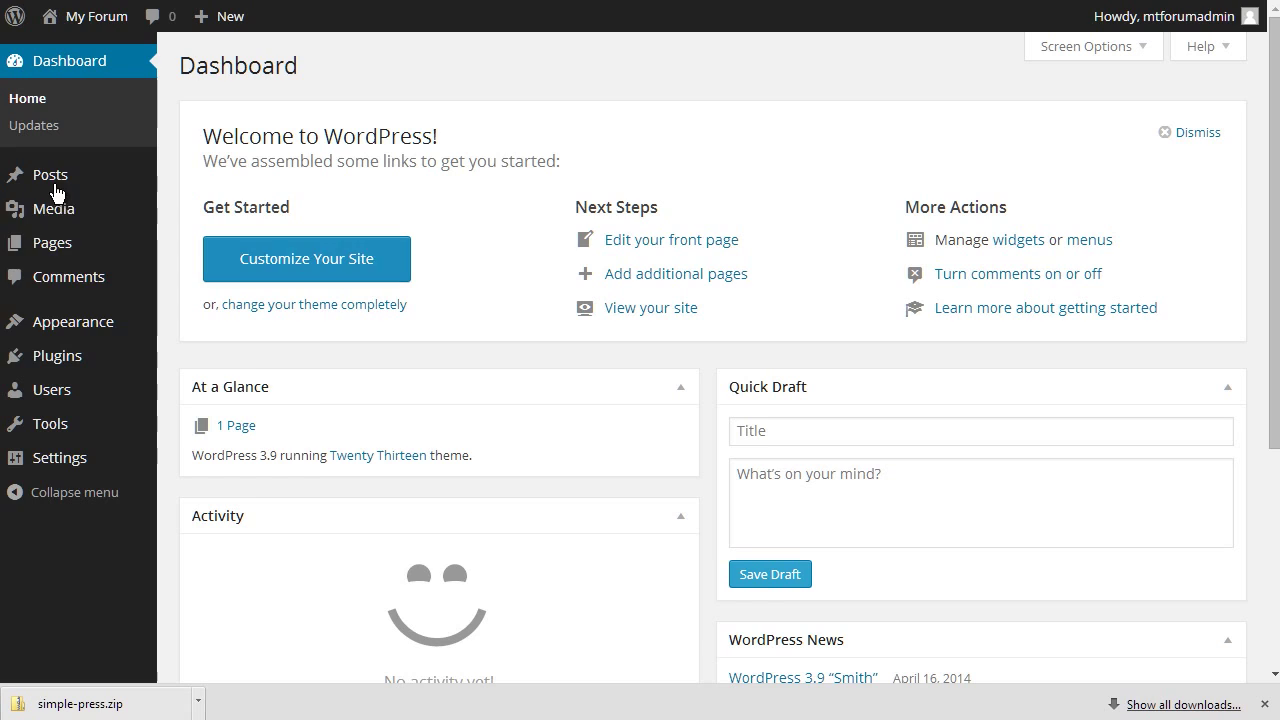
pyautogui.moveTo(53, 366)
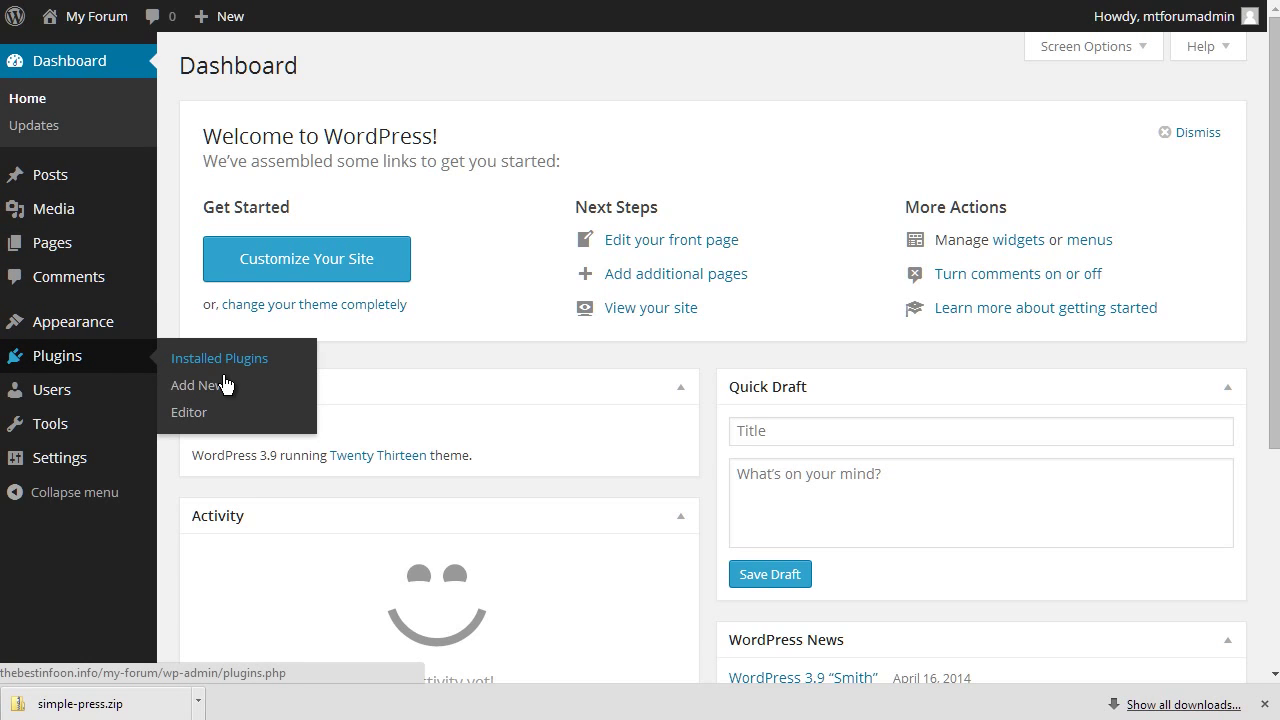
pyautogui.click(218, 392)
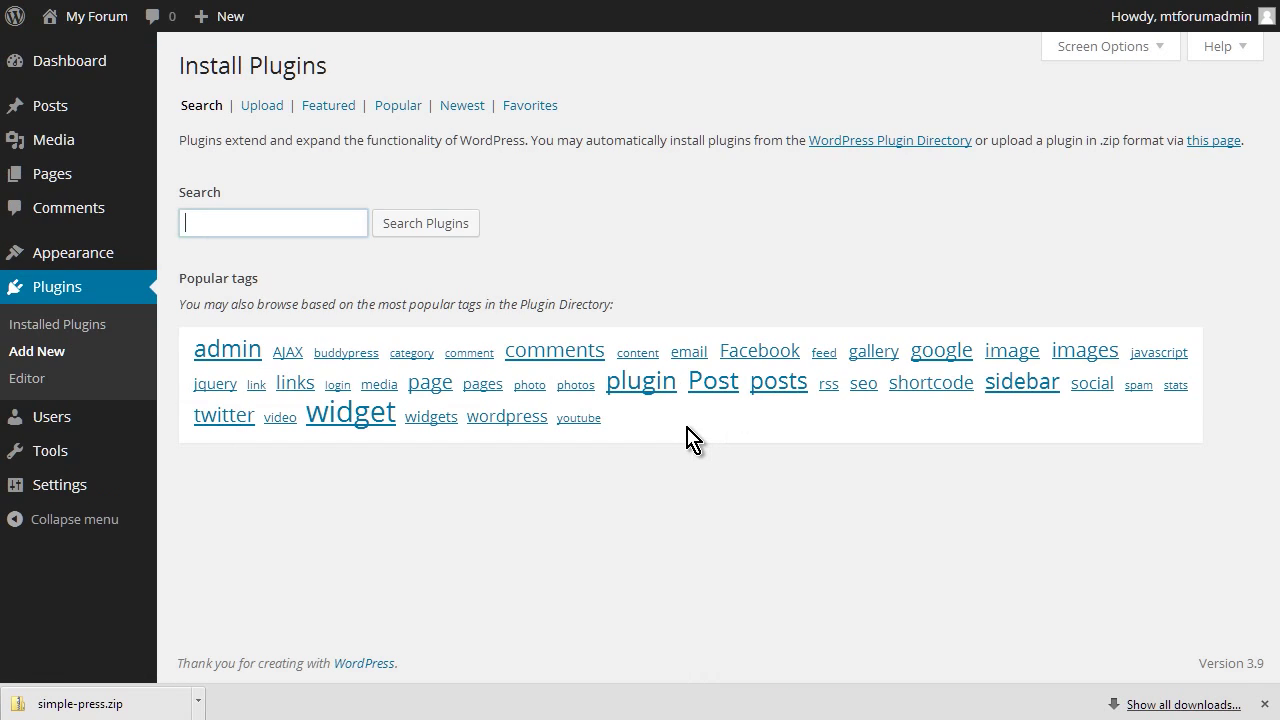
# - Upload simple-press.zip from the computer and install the Simple:Press plugin
pyautogui.click(264, 110)
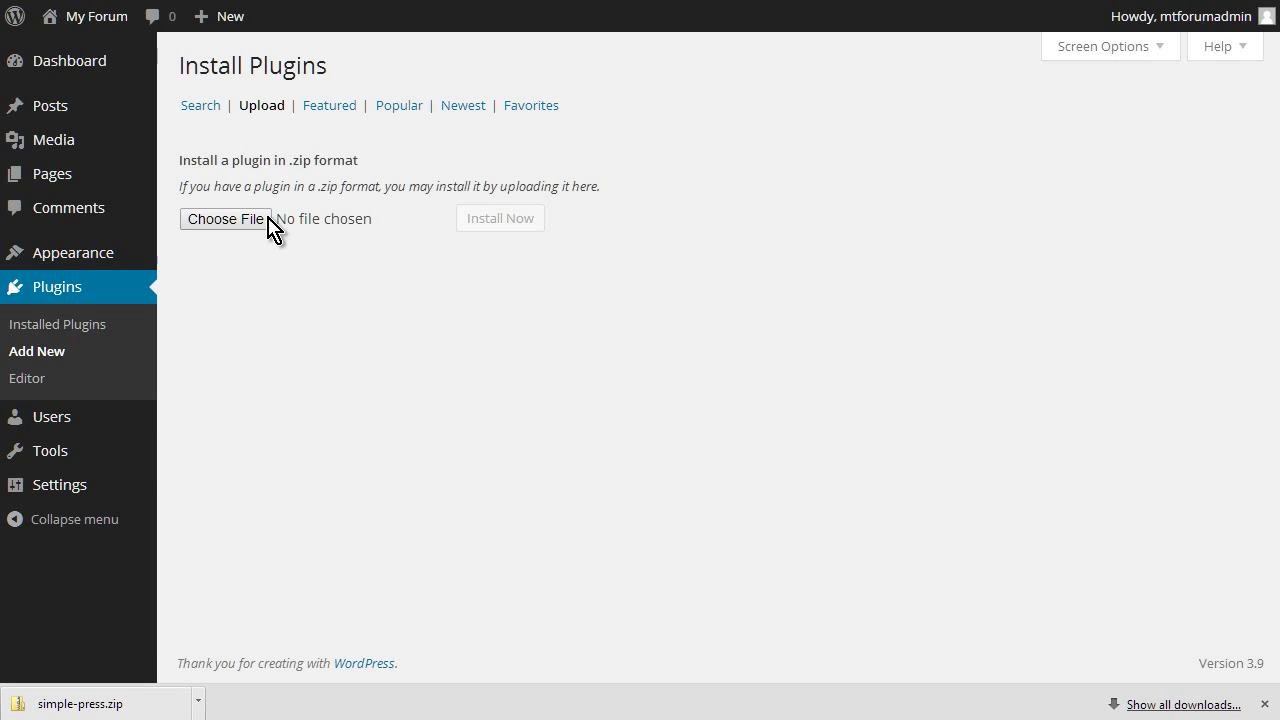
pyautogui.click(246, 218)
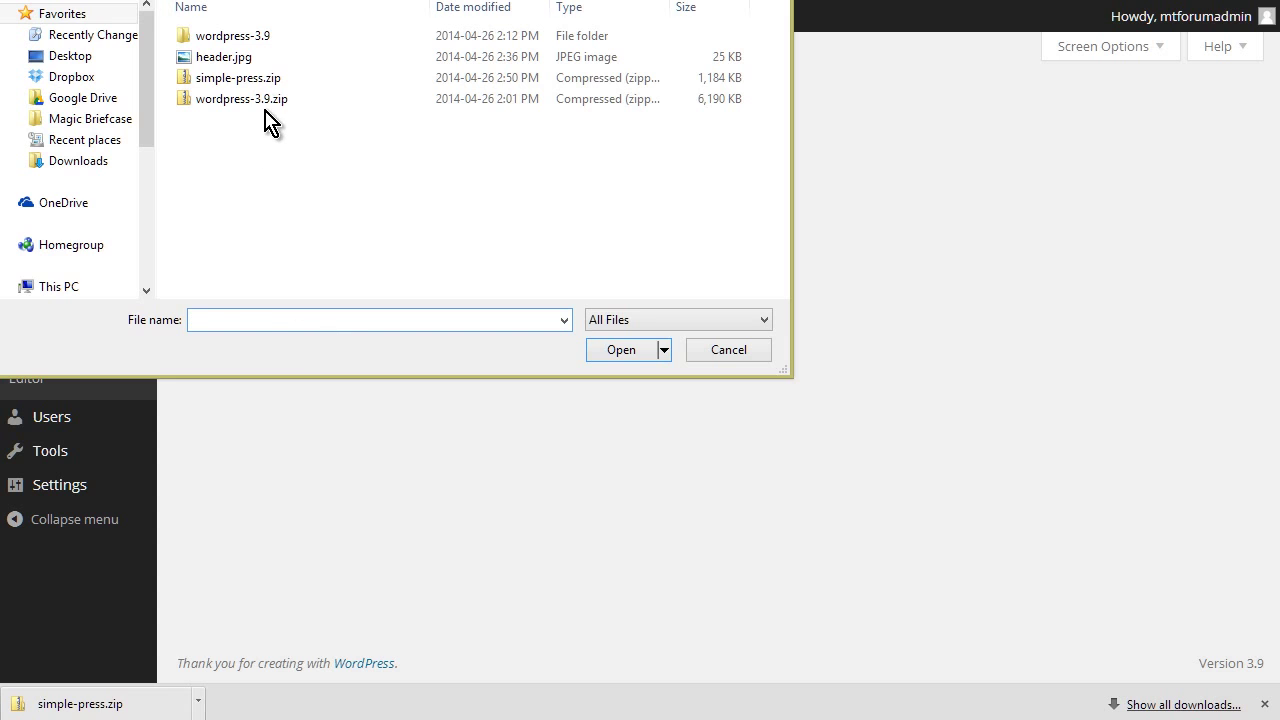
pyautogui.click(274, 78)
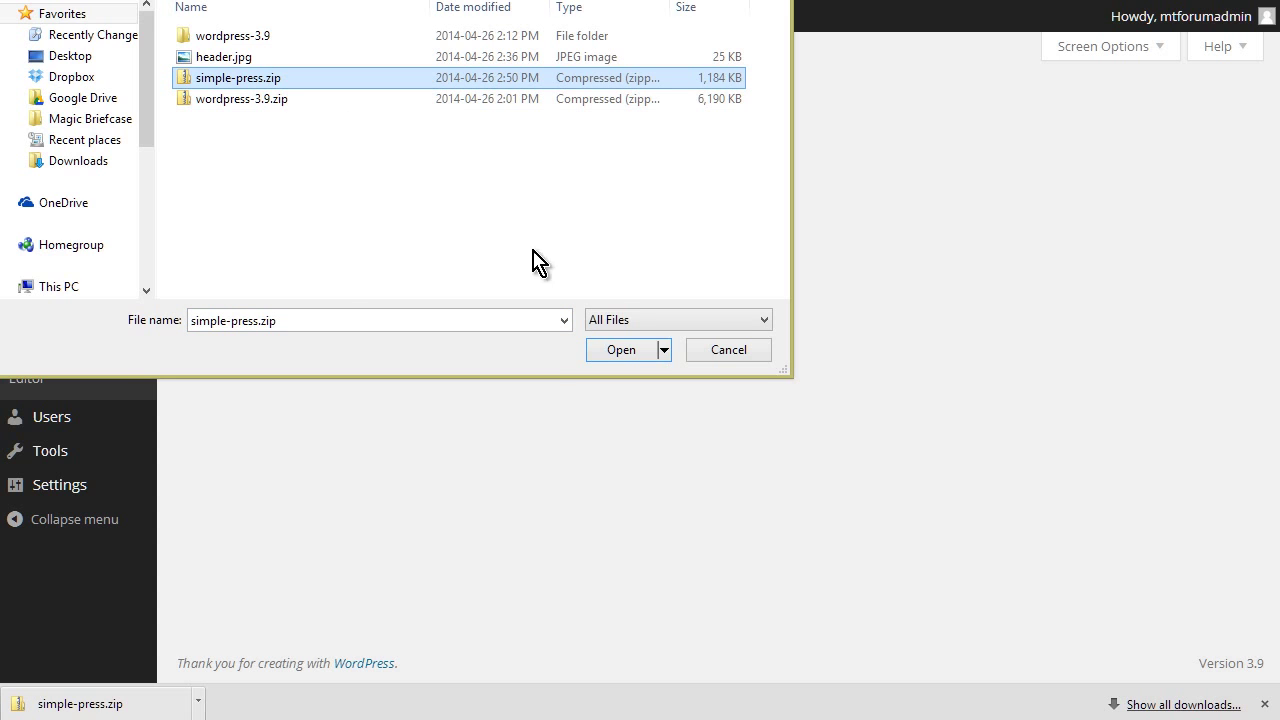
pyautogui.click(620, 350)
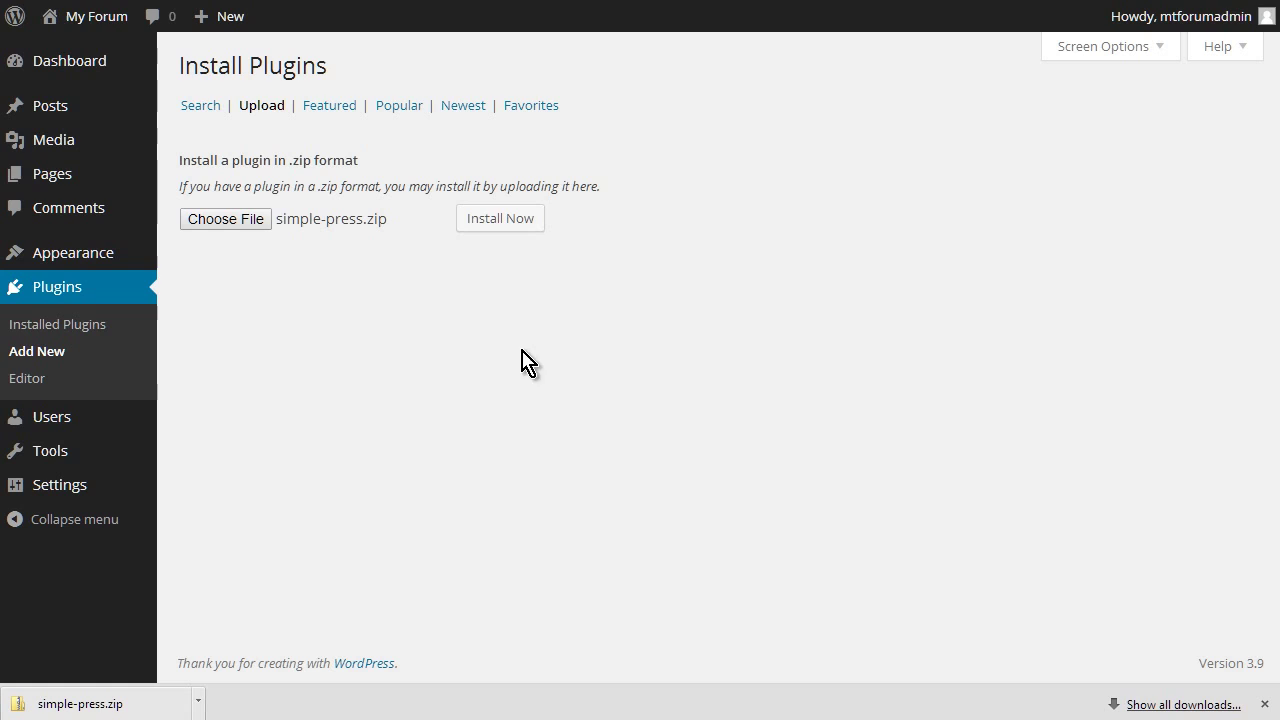
pyautogui.click(503, 220)
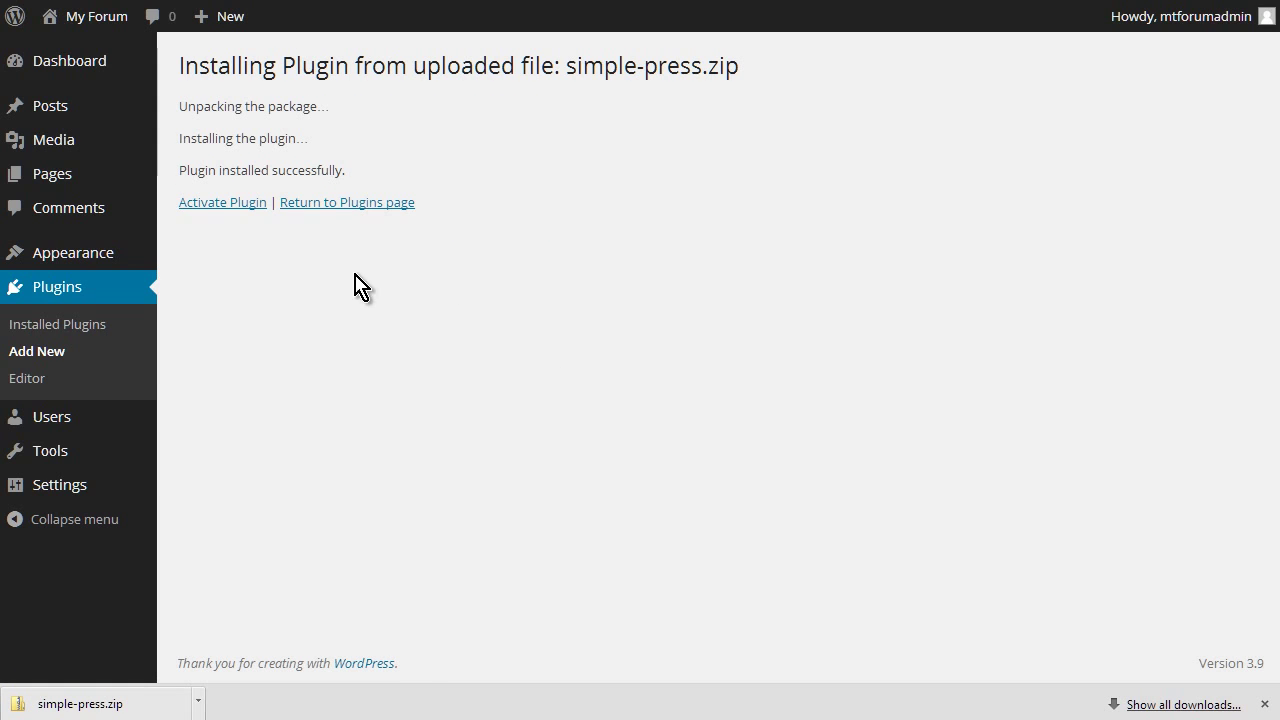
pyautogui.click(225, 206)
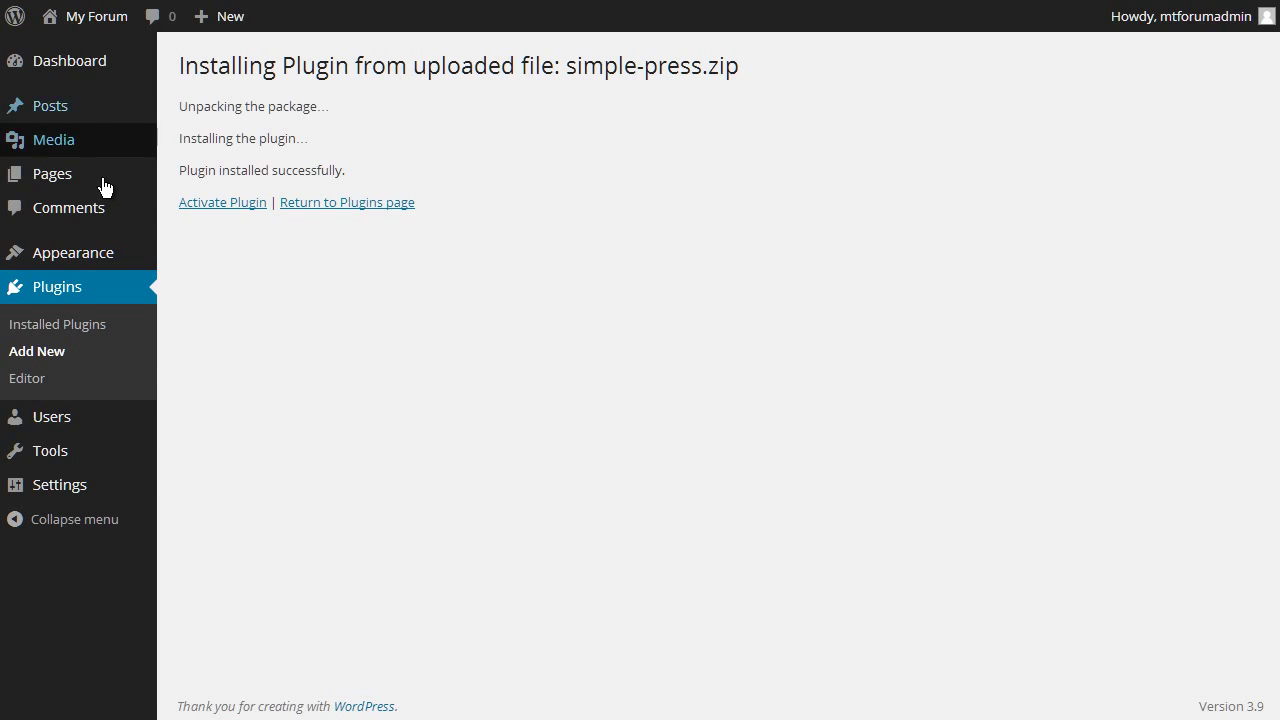
# - Return to the Plugins list and activate Simple:Press
pyautogui.click(62, 296)
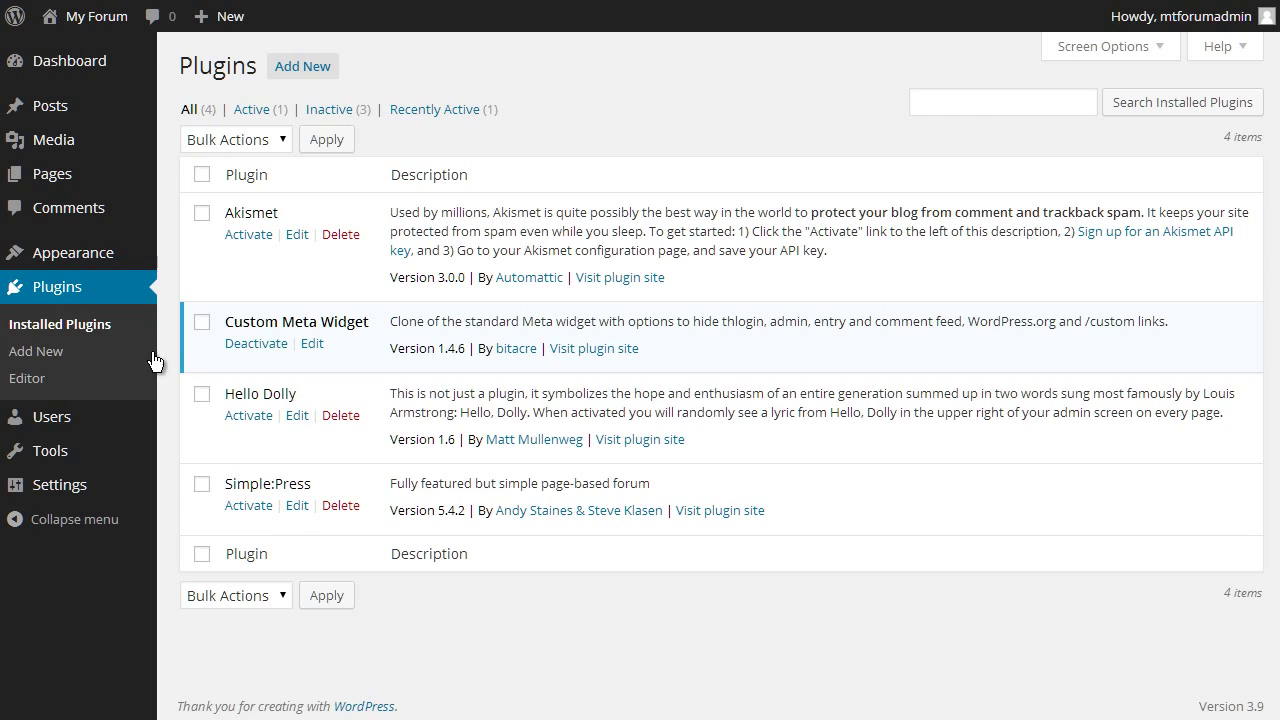
pyautogui.click(245, 506)
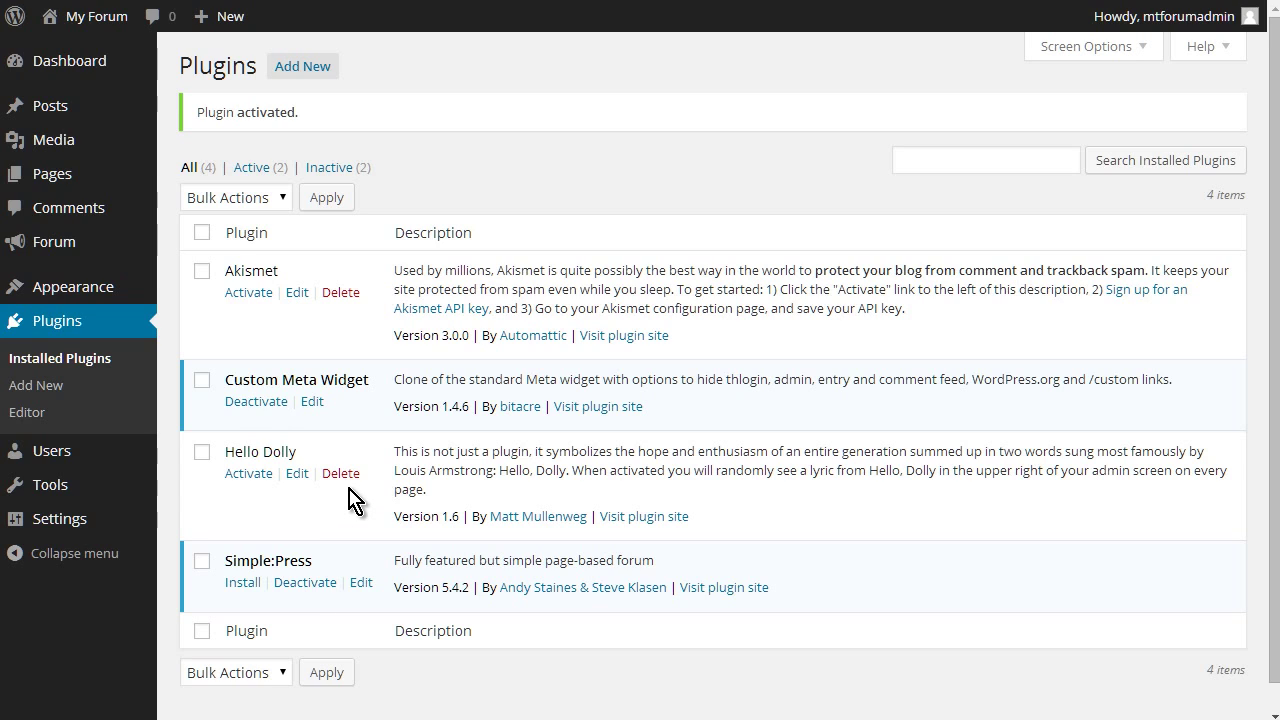
pyautogui.moveTo(45, 250)
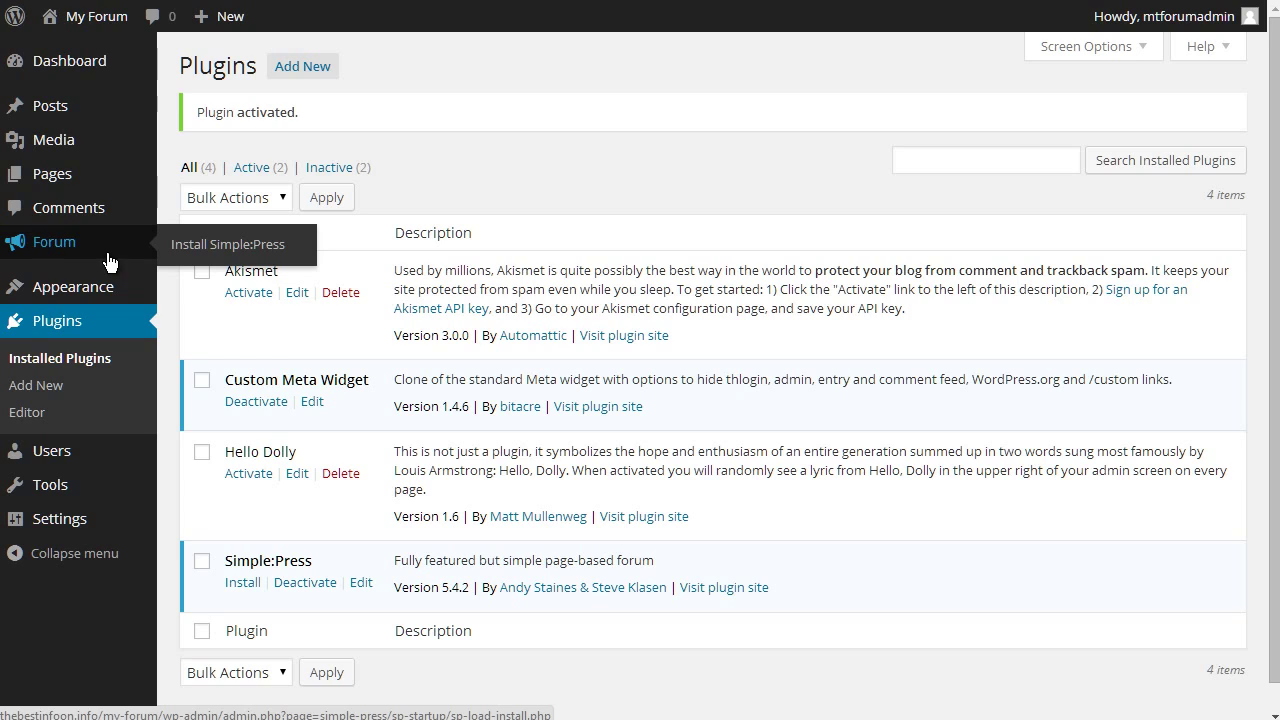
# - Run Install Simple:Press and let all 10 installation phases complete
pyautogui.click(201, 245)
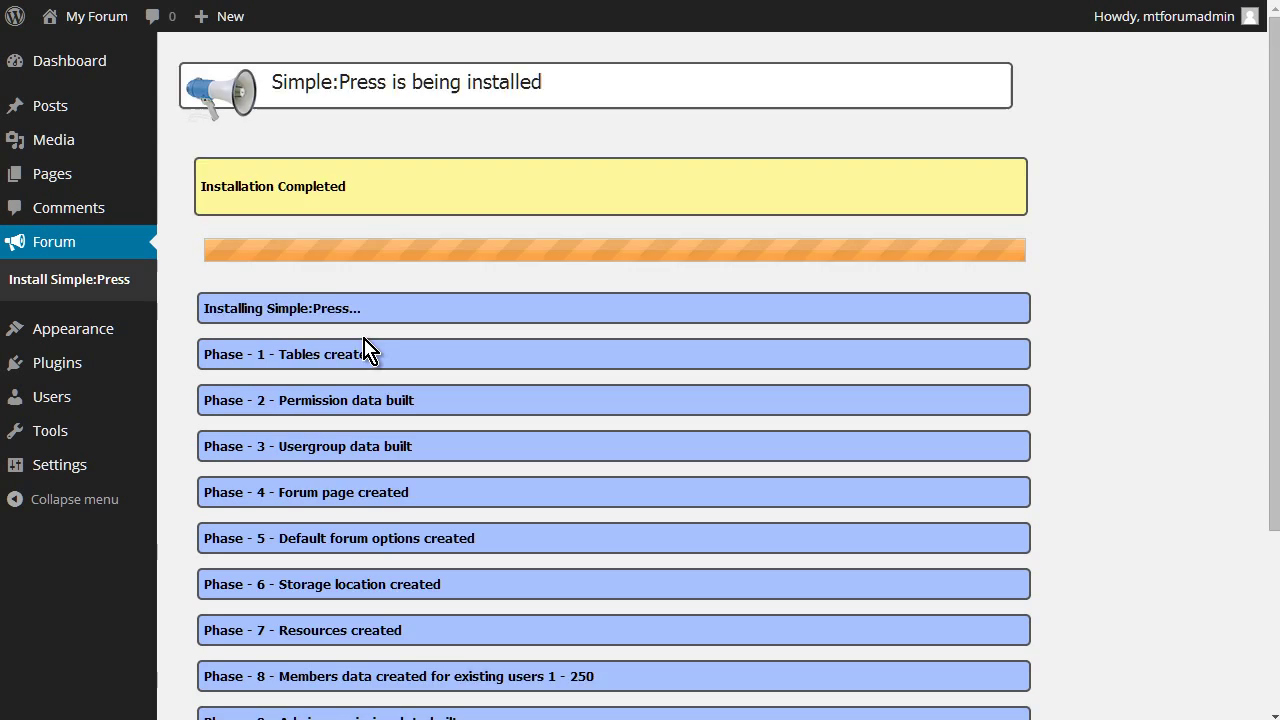
pyautogui.scroll(-3, 370, 345)
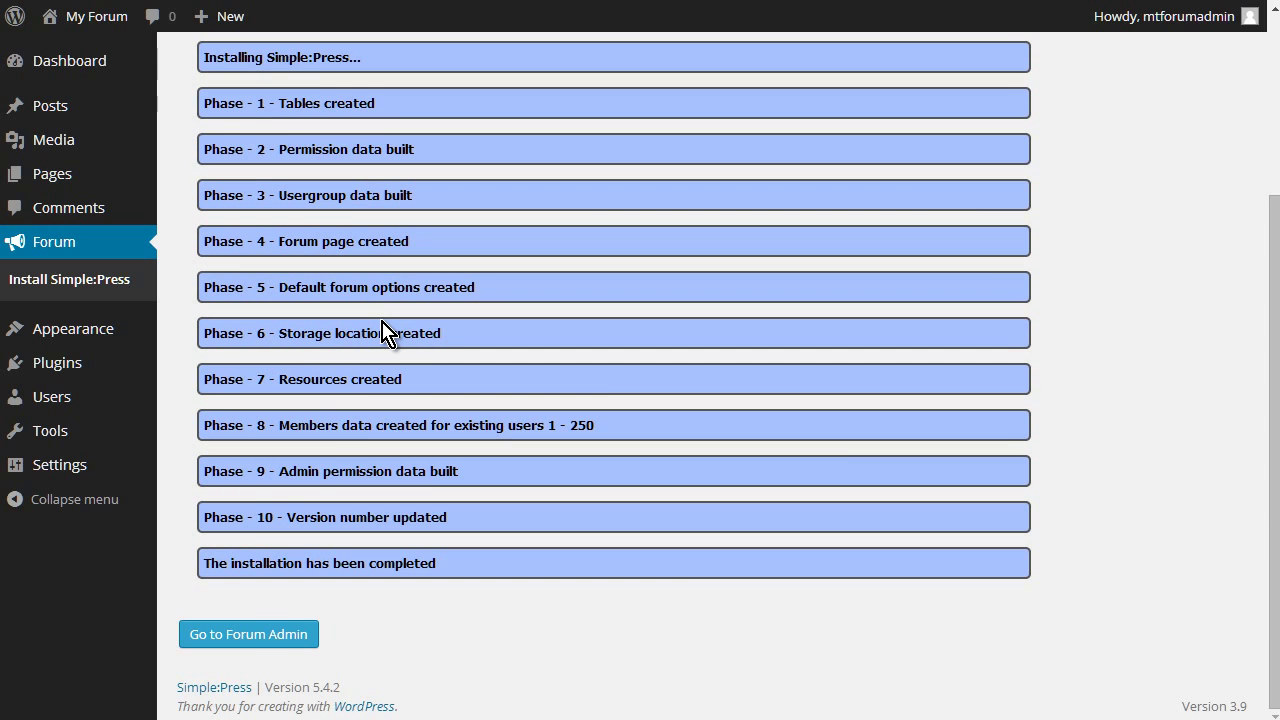
# - Open the Simple:Press forum admin and scroll through the Storage Locations page up to the news panel
pyautogui.click(250, 640)
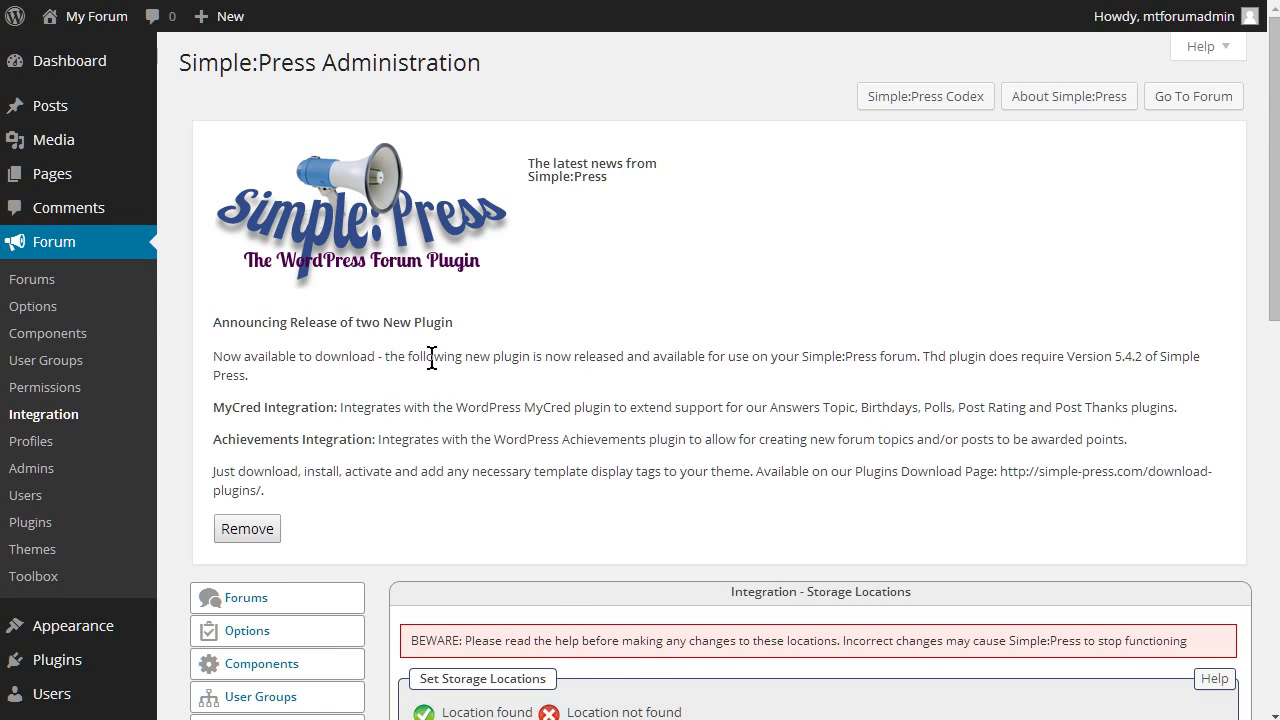
pyautogui.scroll(-1, 693, 330)
pyautogui.scroll(-5, 693, 330)
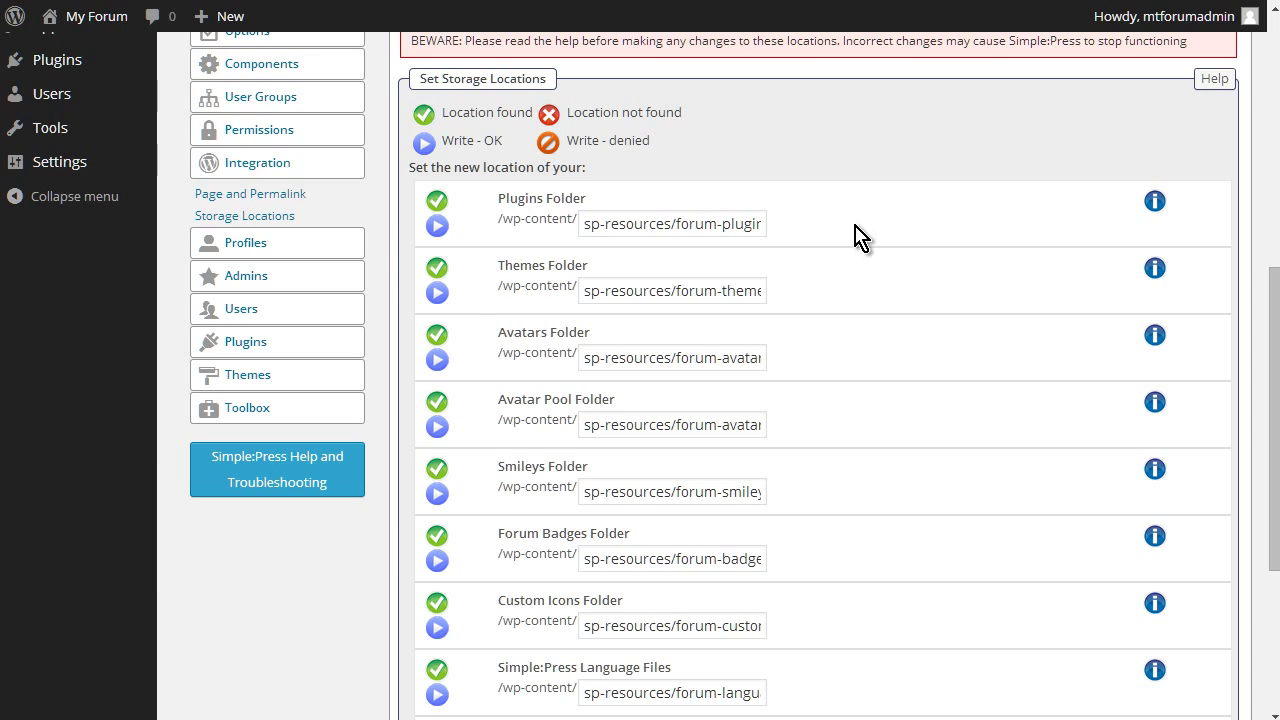
pyautogui.scroll(-1, 504, 285)
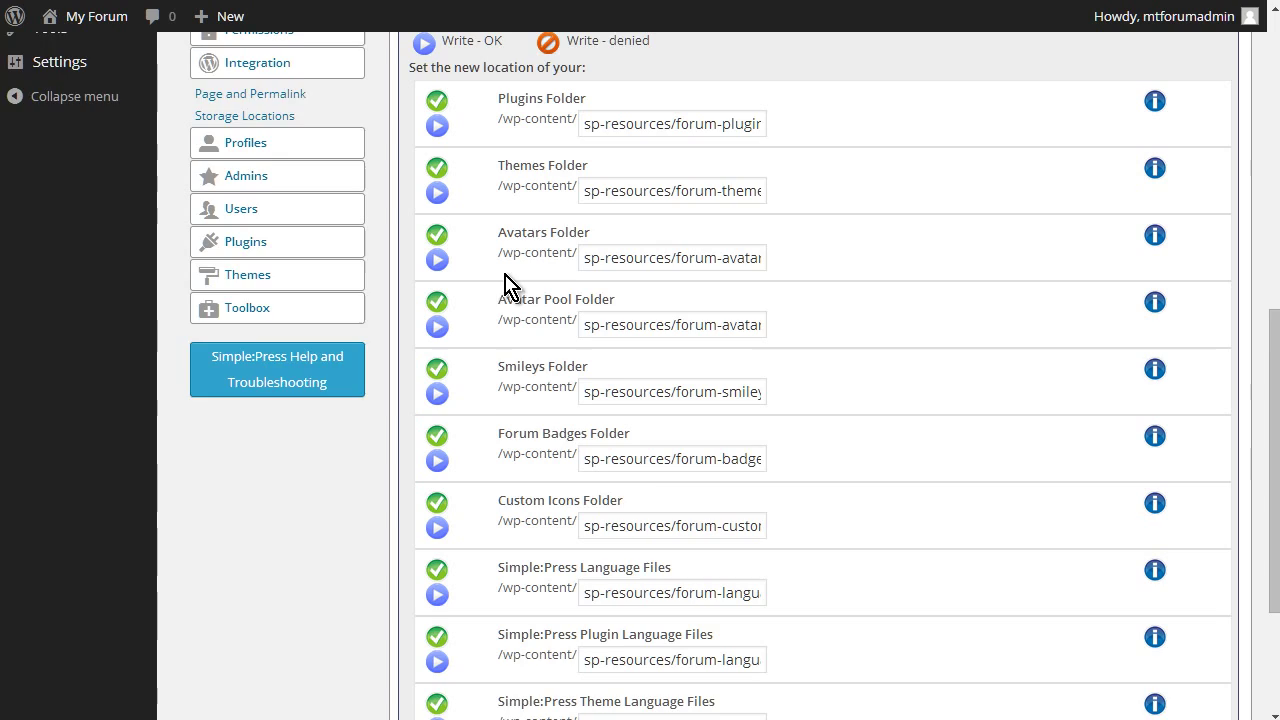
pyautogui.scroll(-3, 495, 285)
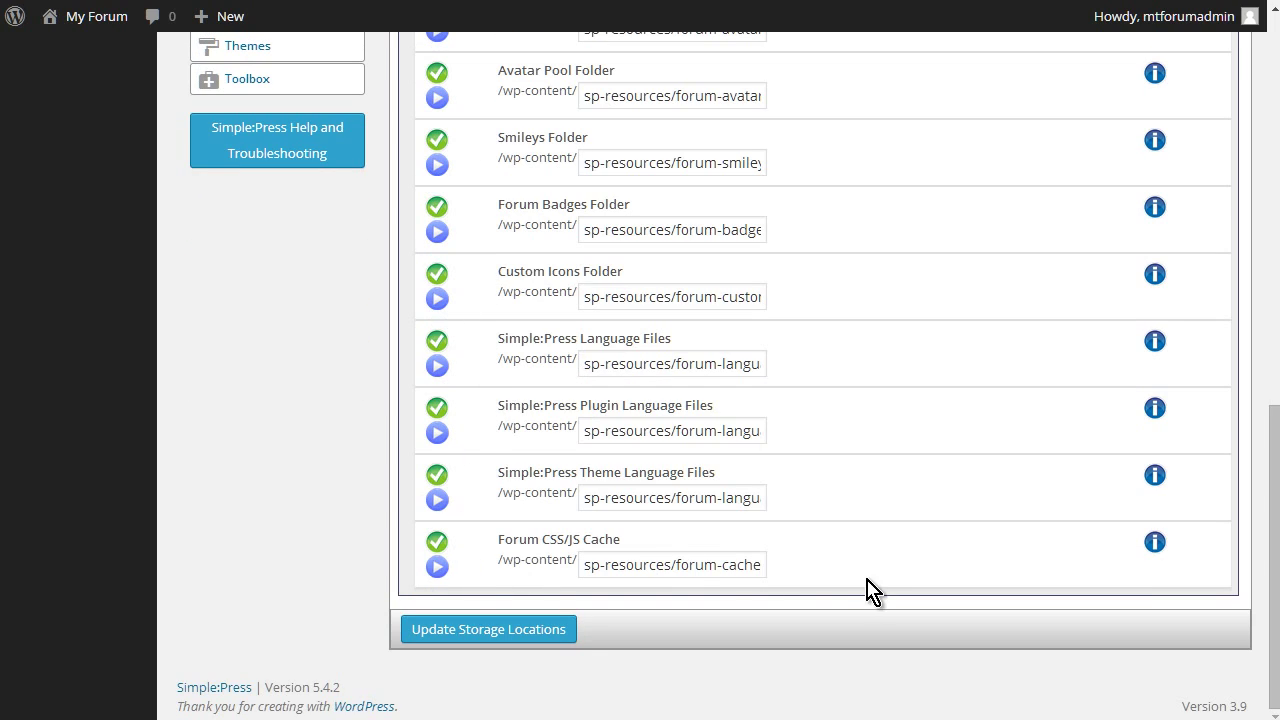
pyautogui.scroll(8, 1020, 466)
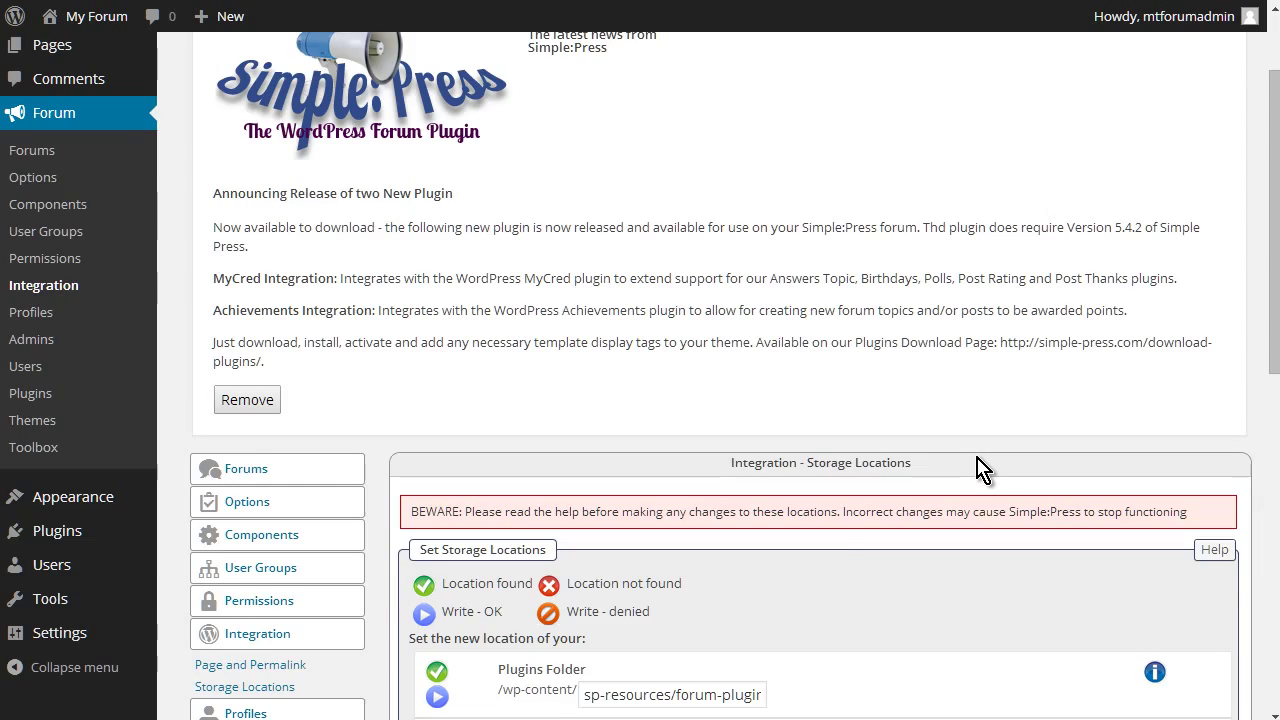
pyautogui.scroll(-4, 720, 410)
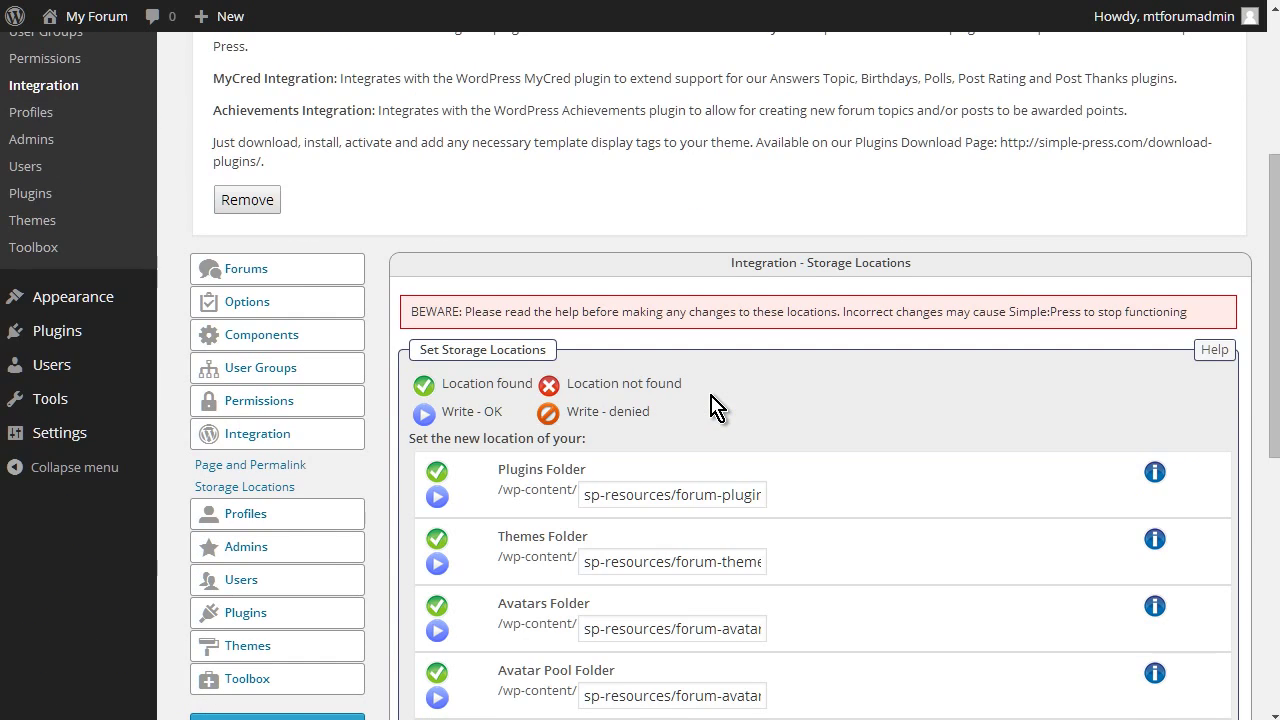
pyautogui.scroll(-2, 724, 405)
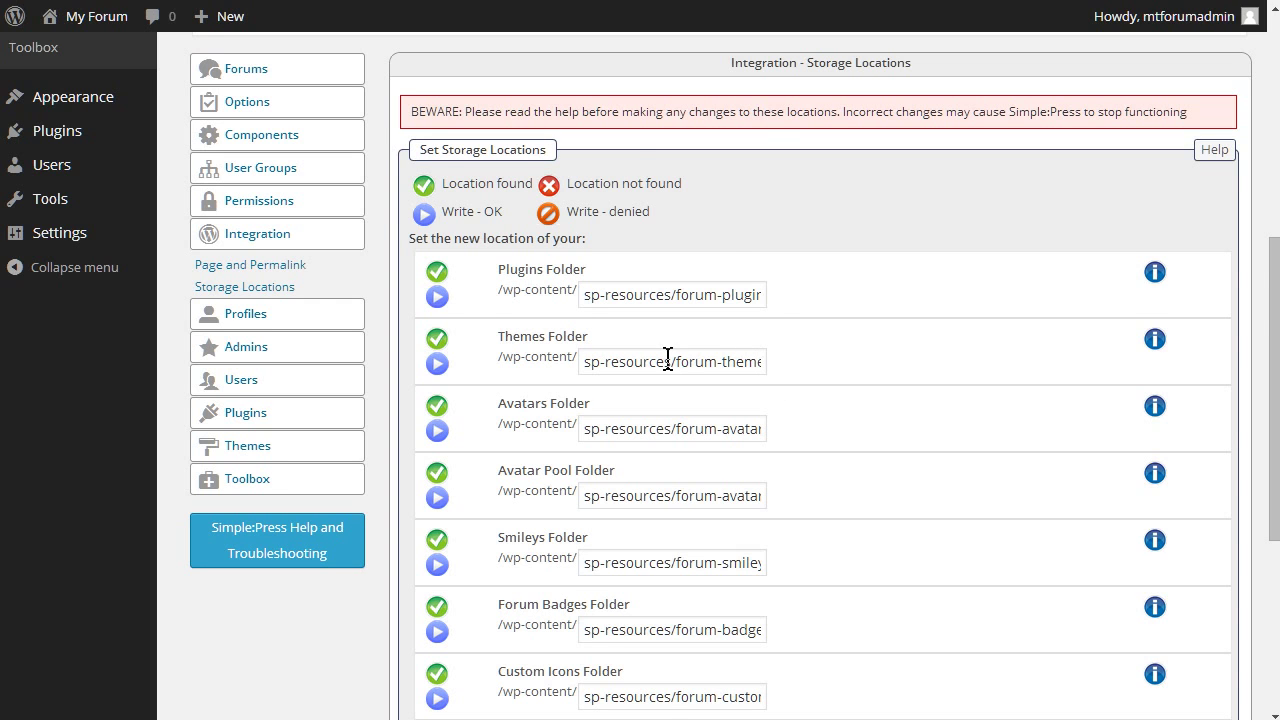
pyautogui.scroll(-4, 668, 358)
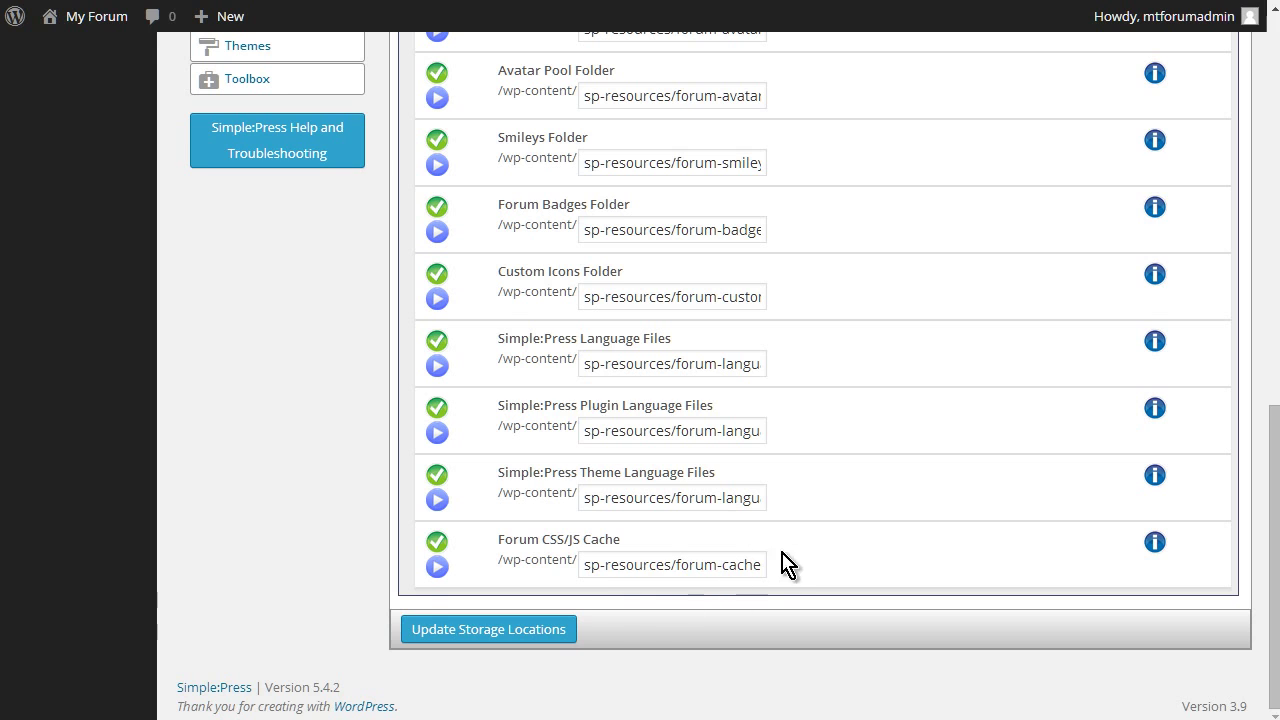
pyautogui.scroll(1, 778, 530)
pyautogui.scroll(5, 778, 530)
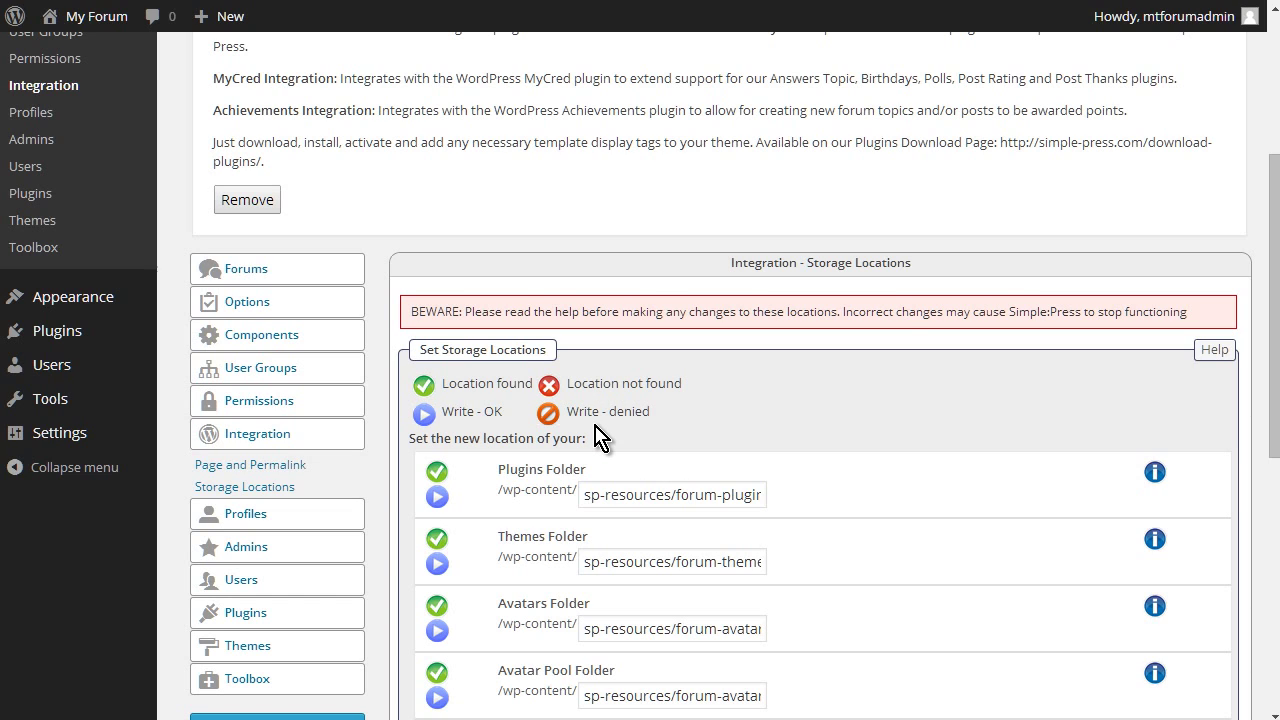
pyautogui.scroll(2, 597, 436)
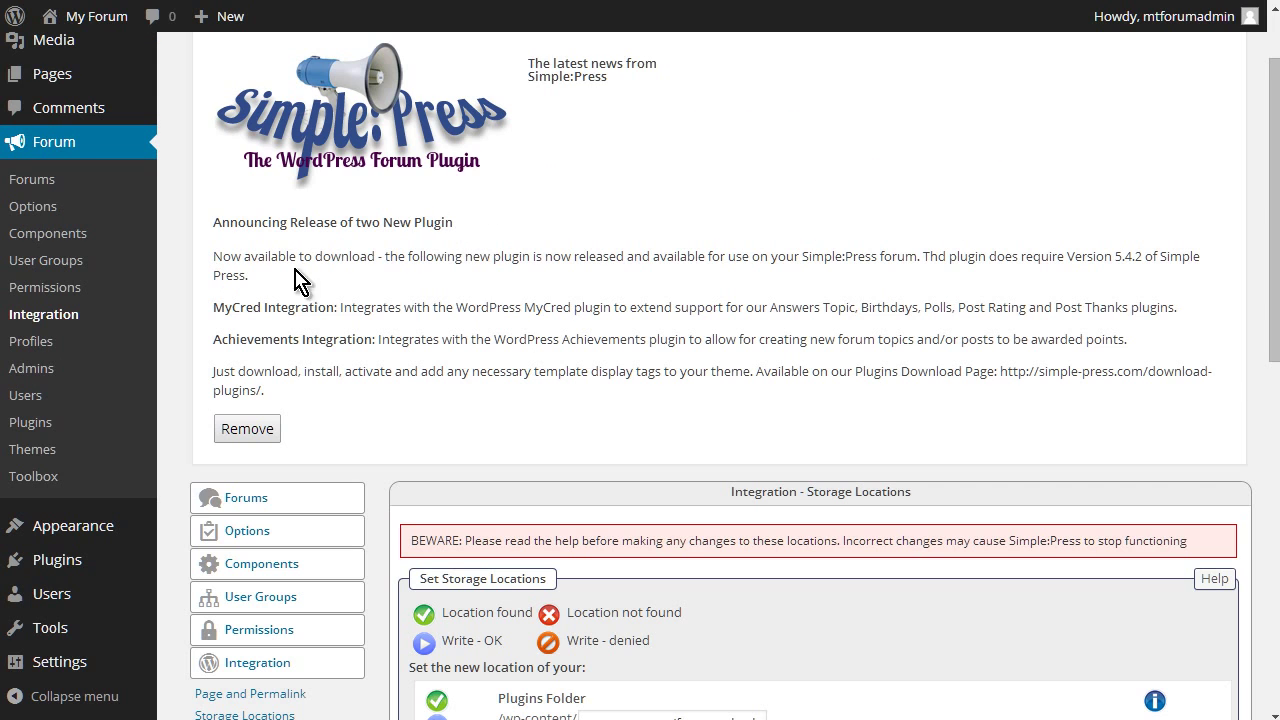
# - Remove the Simple:Press news announcement and show the Forums management options
pyautogui.click(257, 429)
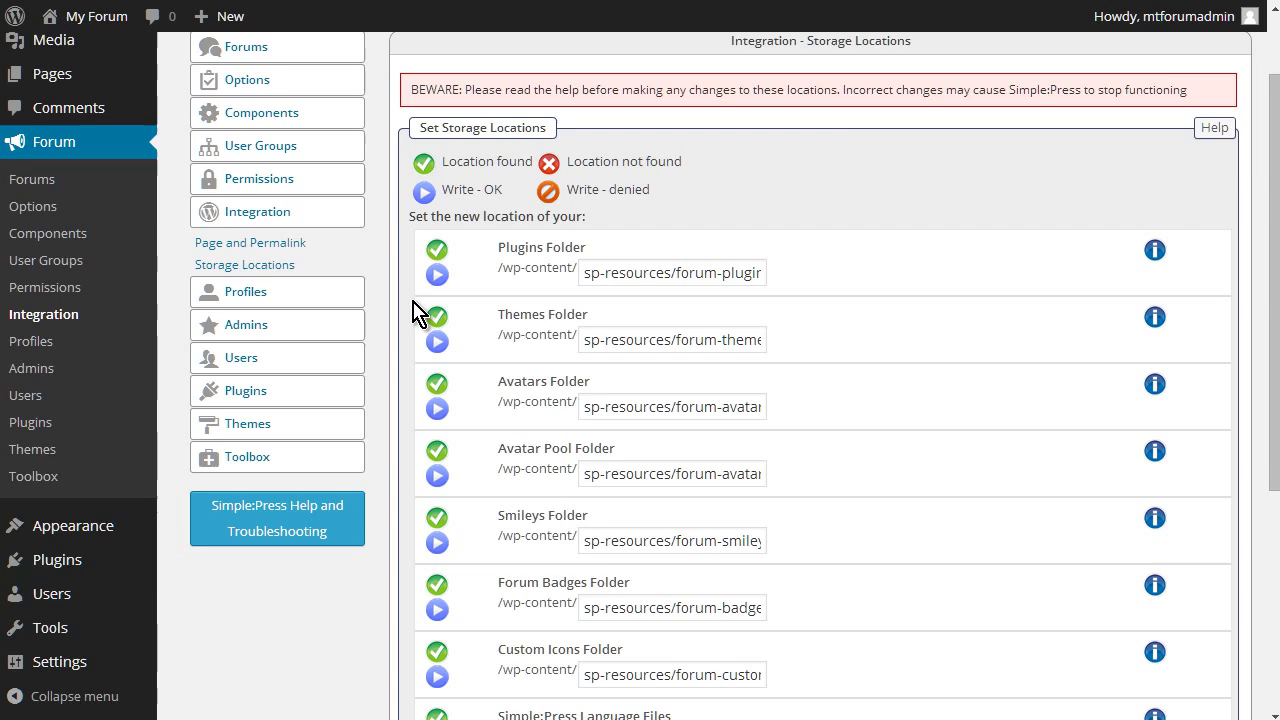
pyautogui.scroll(1, 548, 310)
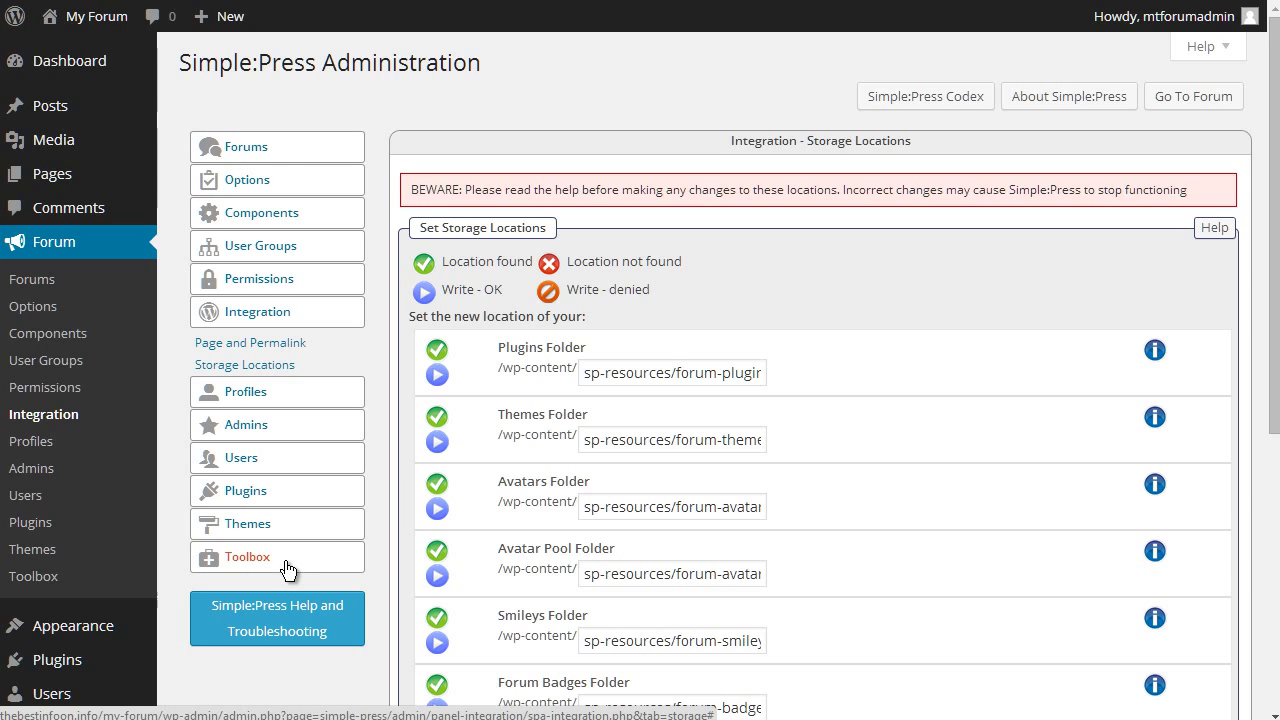
pyautogui.click(253, 147)
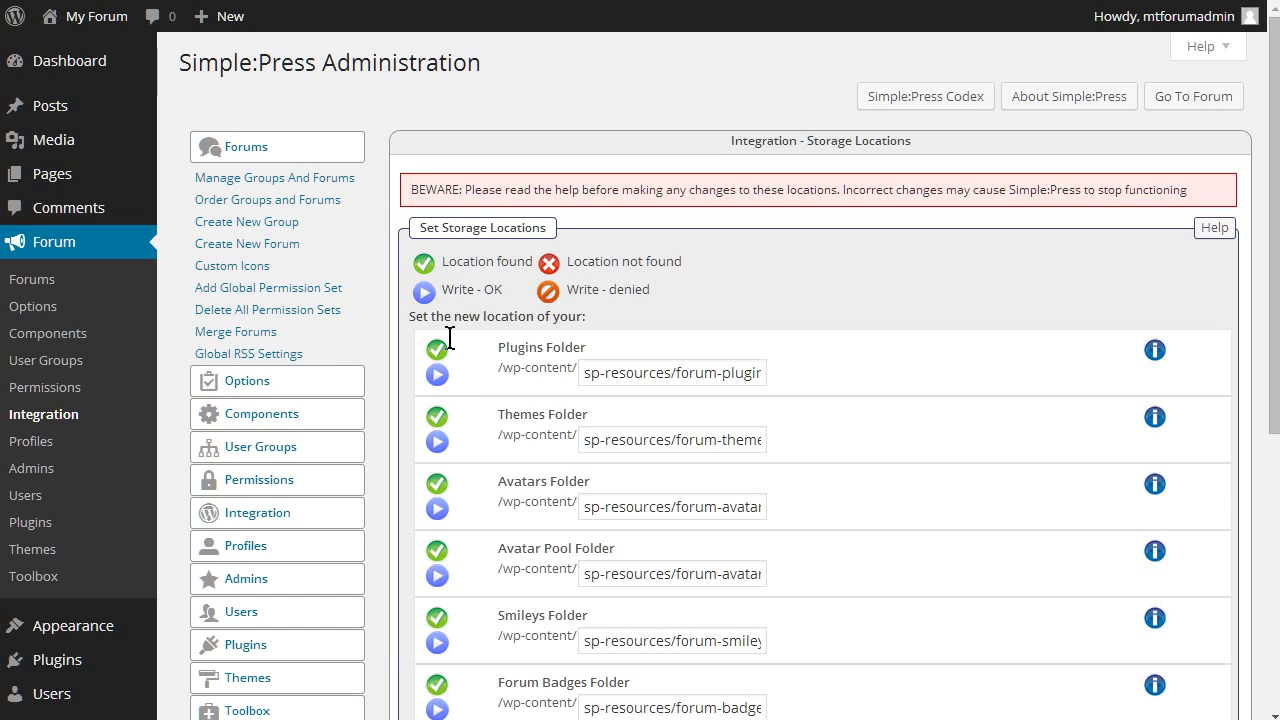
# - Start a new forum group named General Discussion, leaving the custom icon unchanged
pyautogui.click(245, 224)
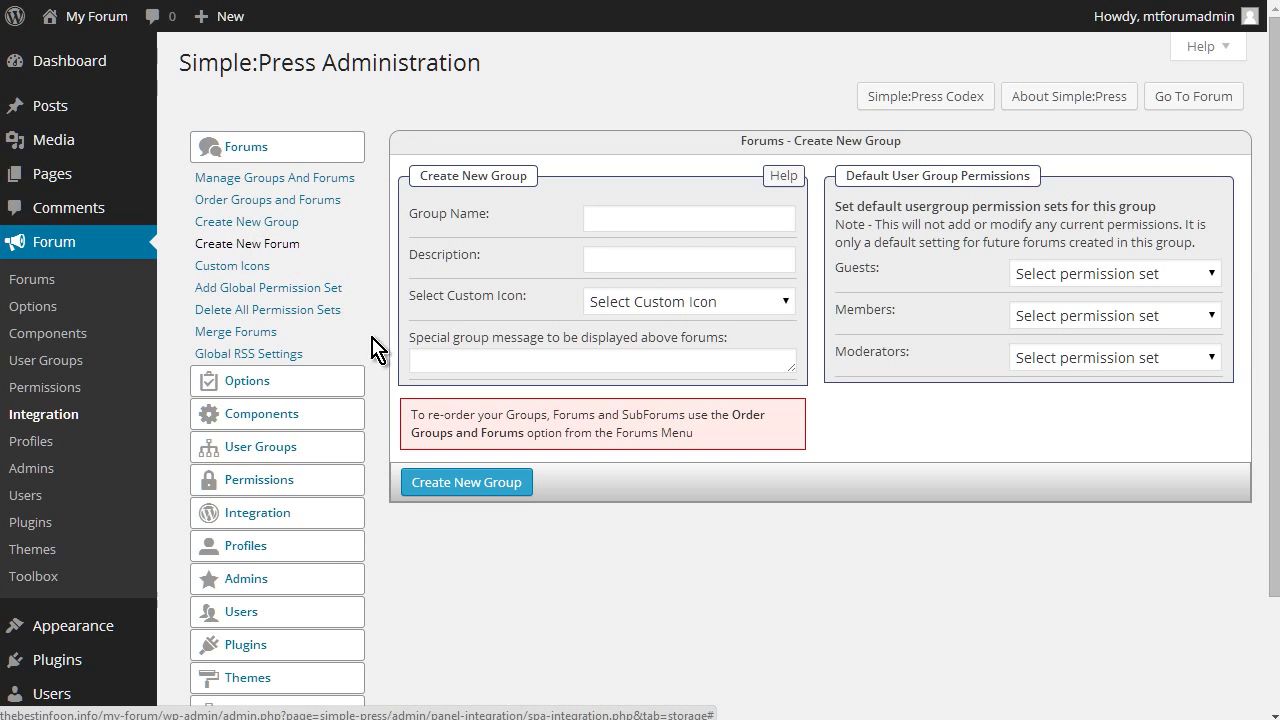
pyautogui.click(613, 216)
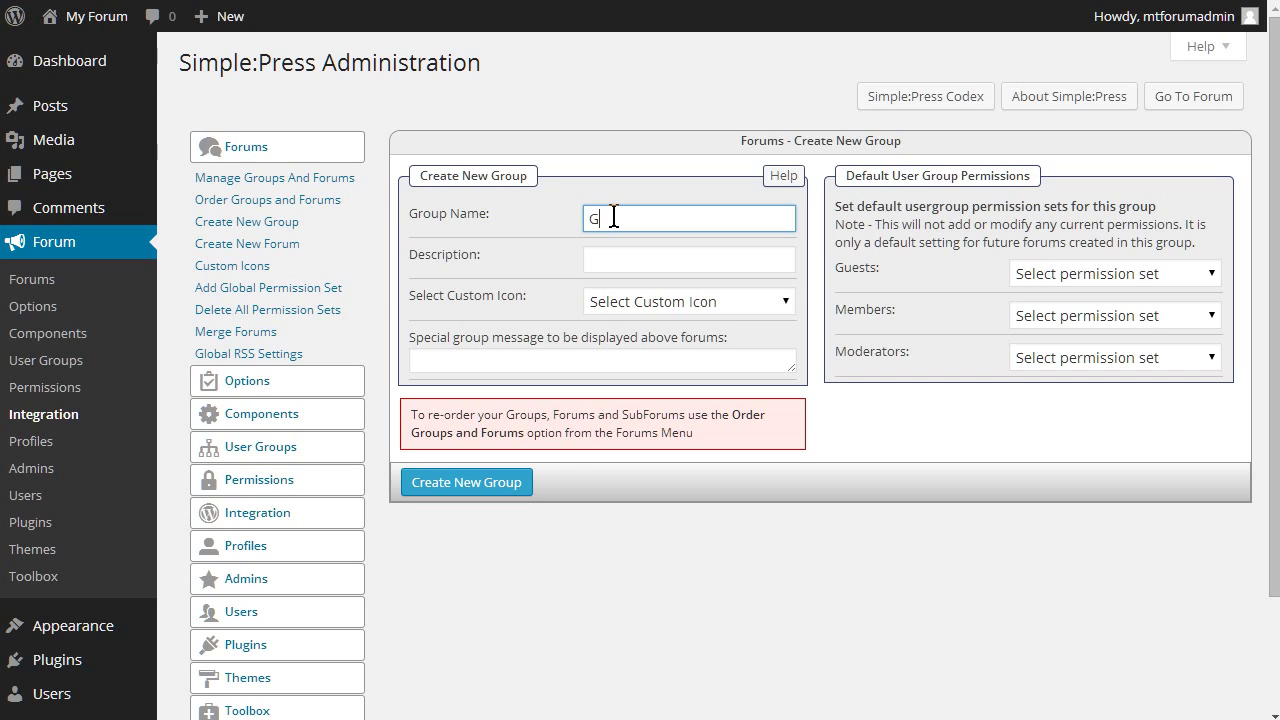
pyautogui.write('General Discussion')
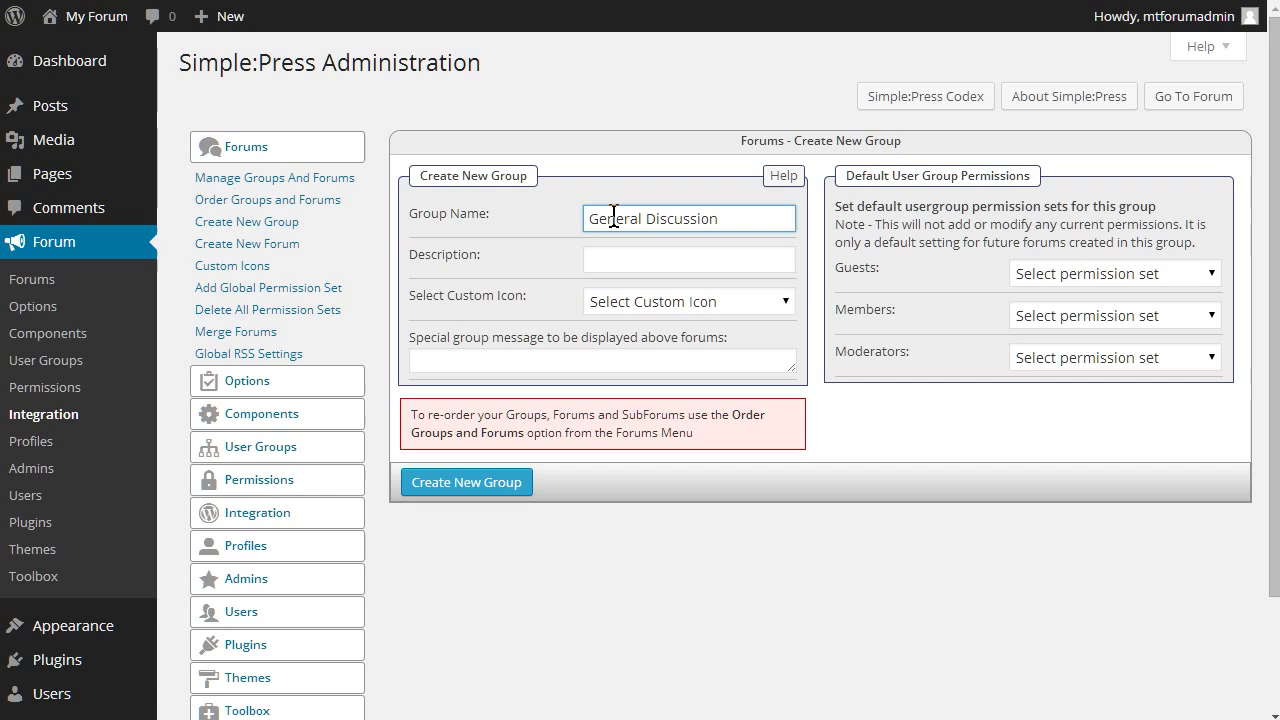
pyautogui.press('Tab')
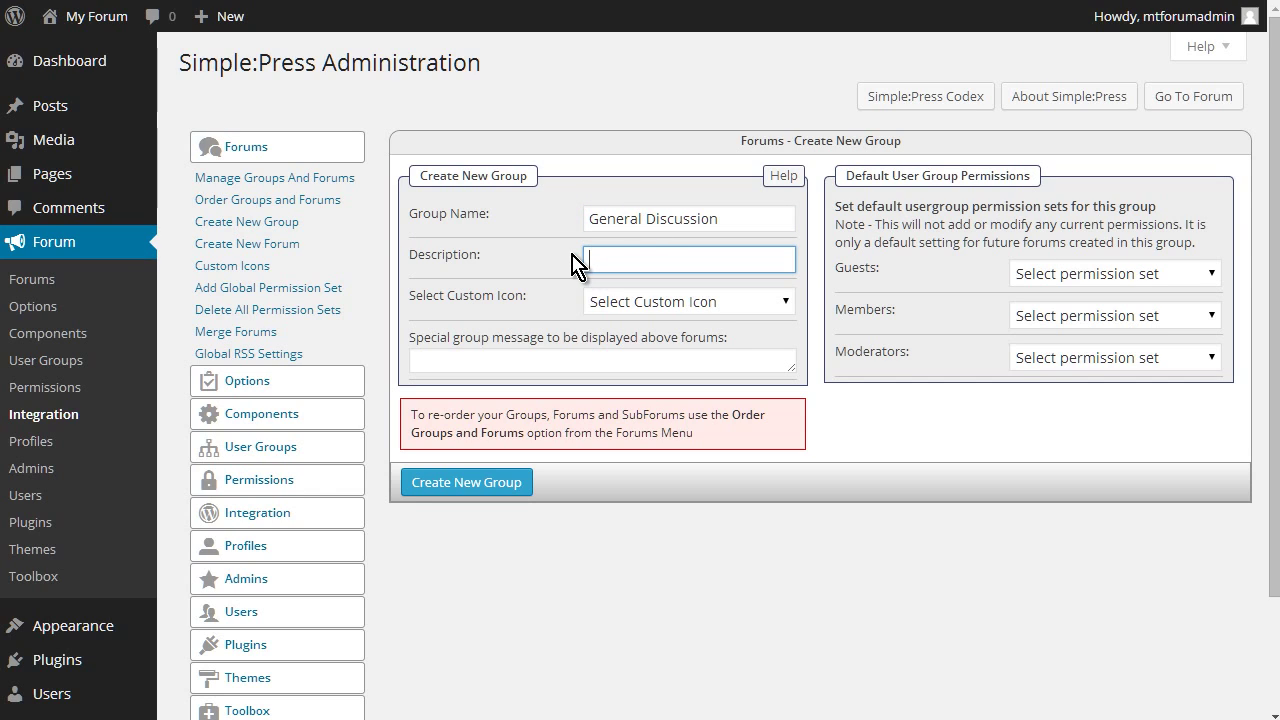
pyautogui.click(782, 302)
pyautogui.click(782, 304)
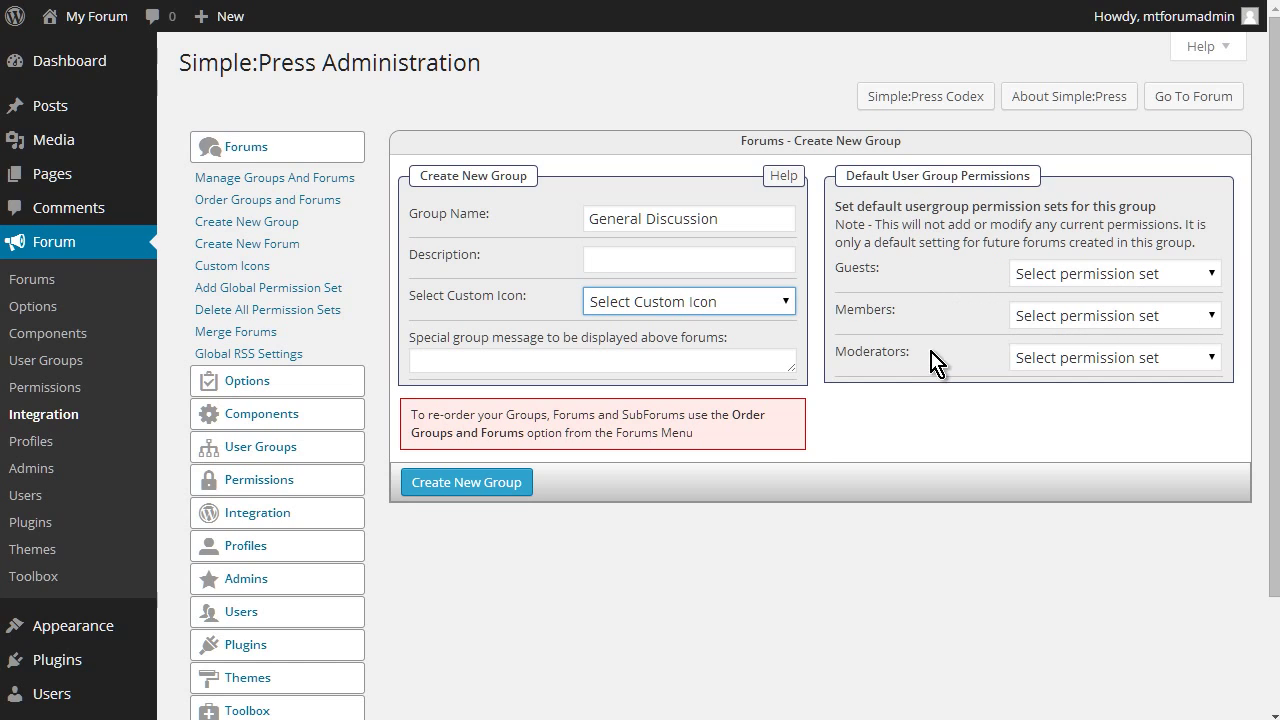
# - Give guests Limited Access, members Standard Access and moderators Moderator Access
pyautogui.click(1209, 278)
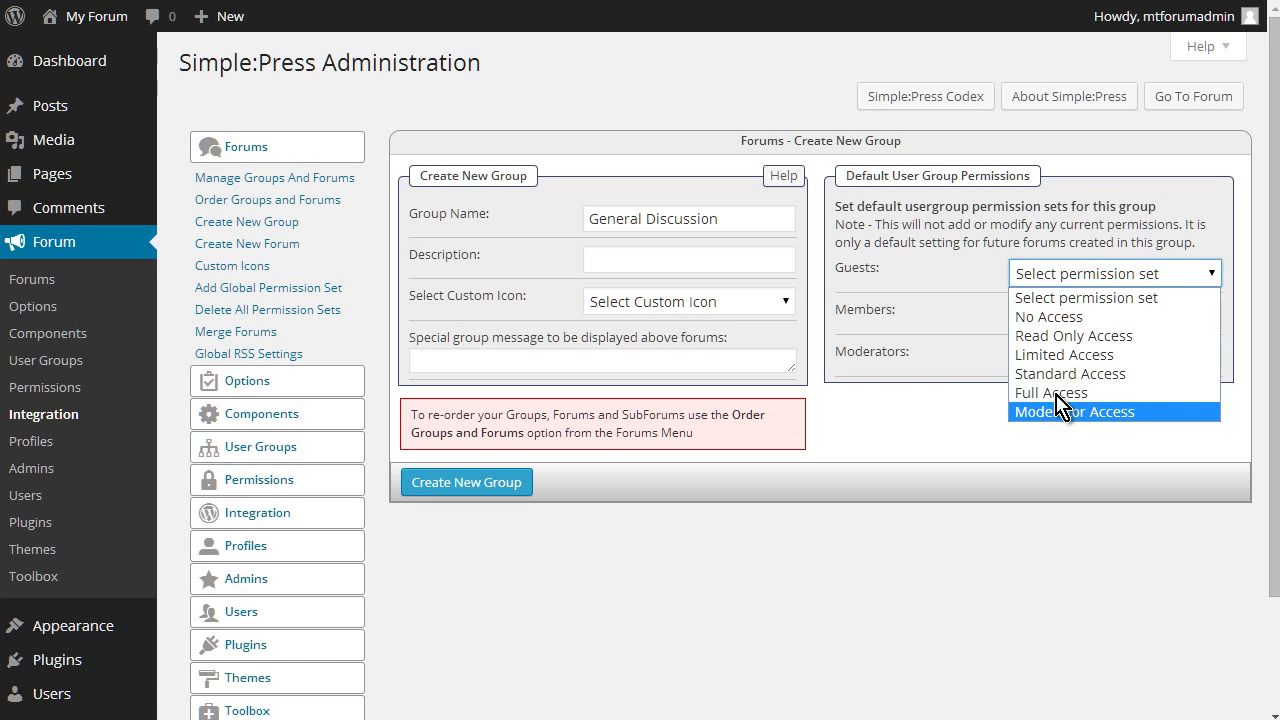
pyautogui.click(916, 285)
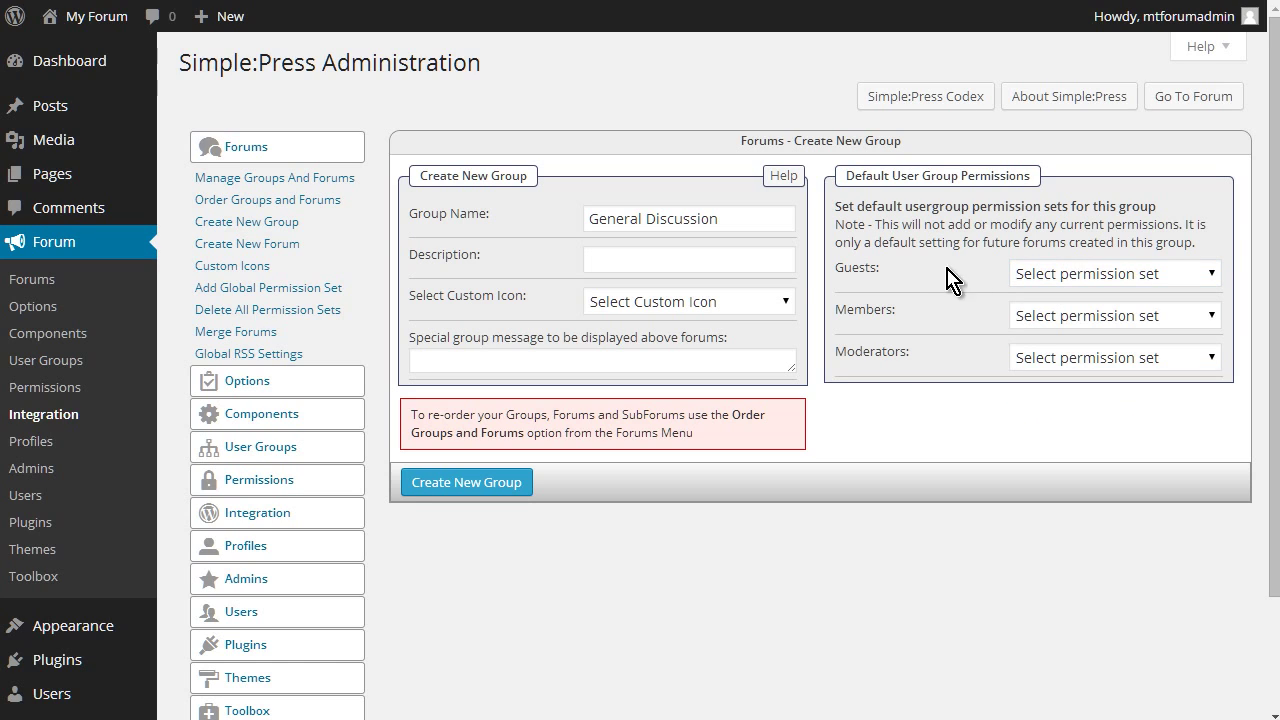
pyautogui.click(1212, 275)
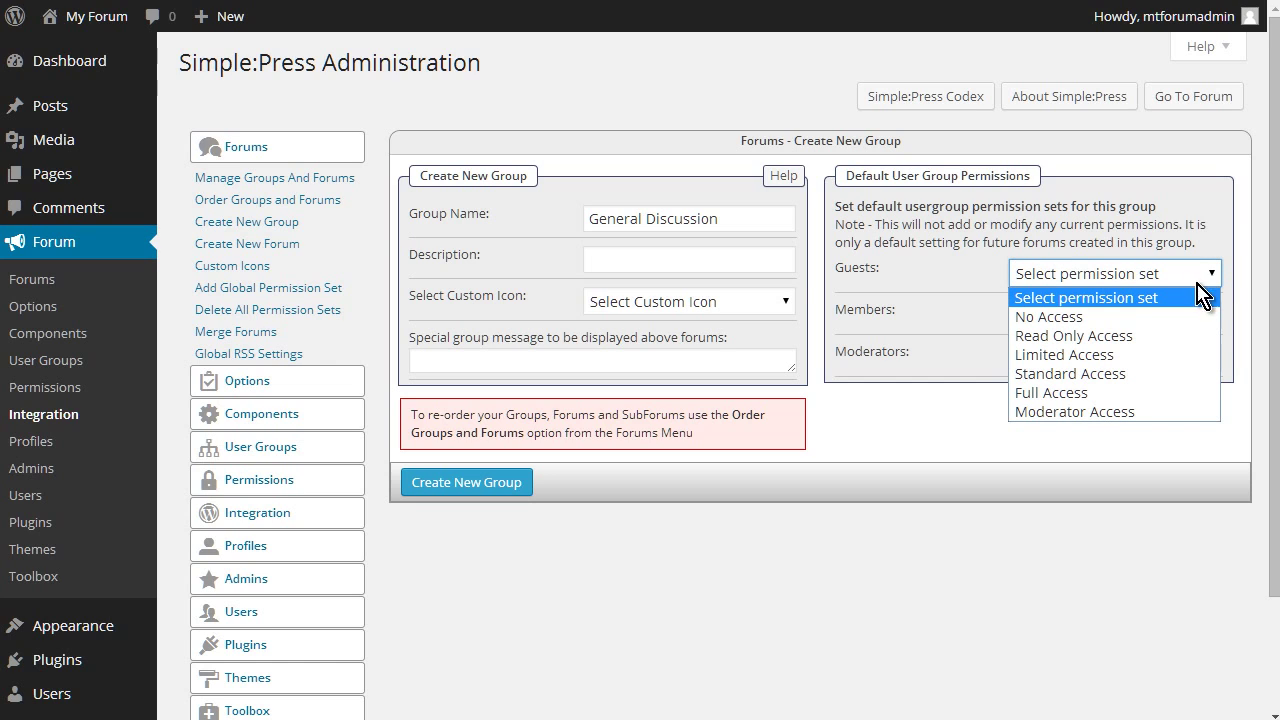
pyautogui.click(1152, 354)
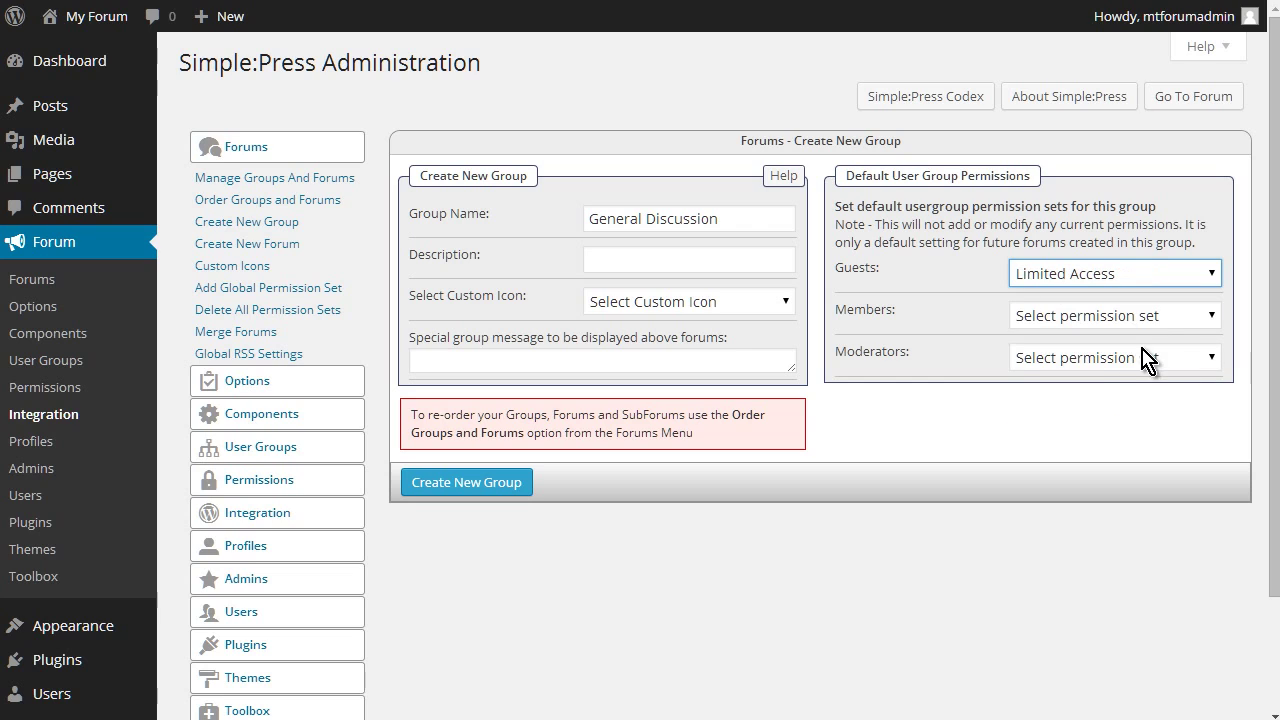
pyautogui.click(1212, 320)
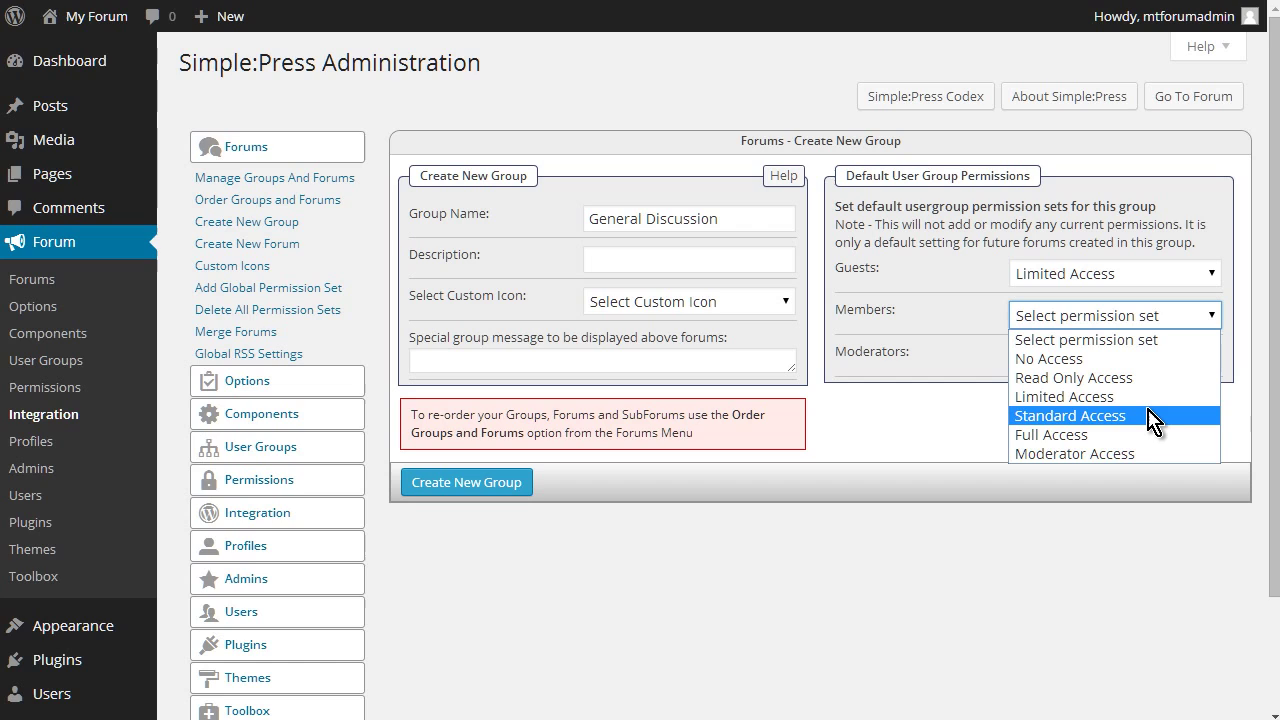
pyautogui.click(1150, 416)
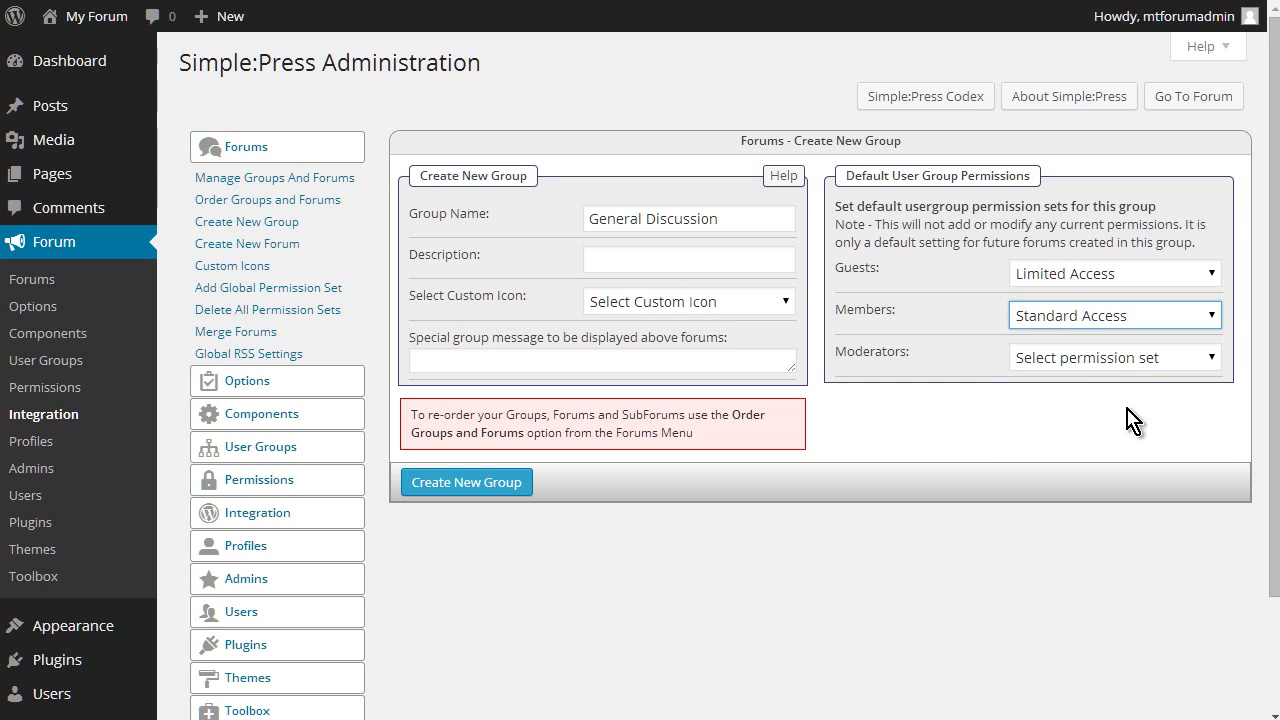
pyautogui.click(1203, 360)
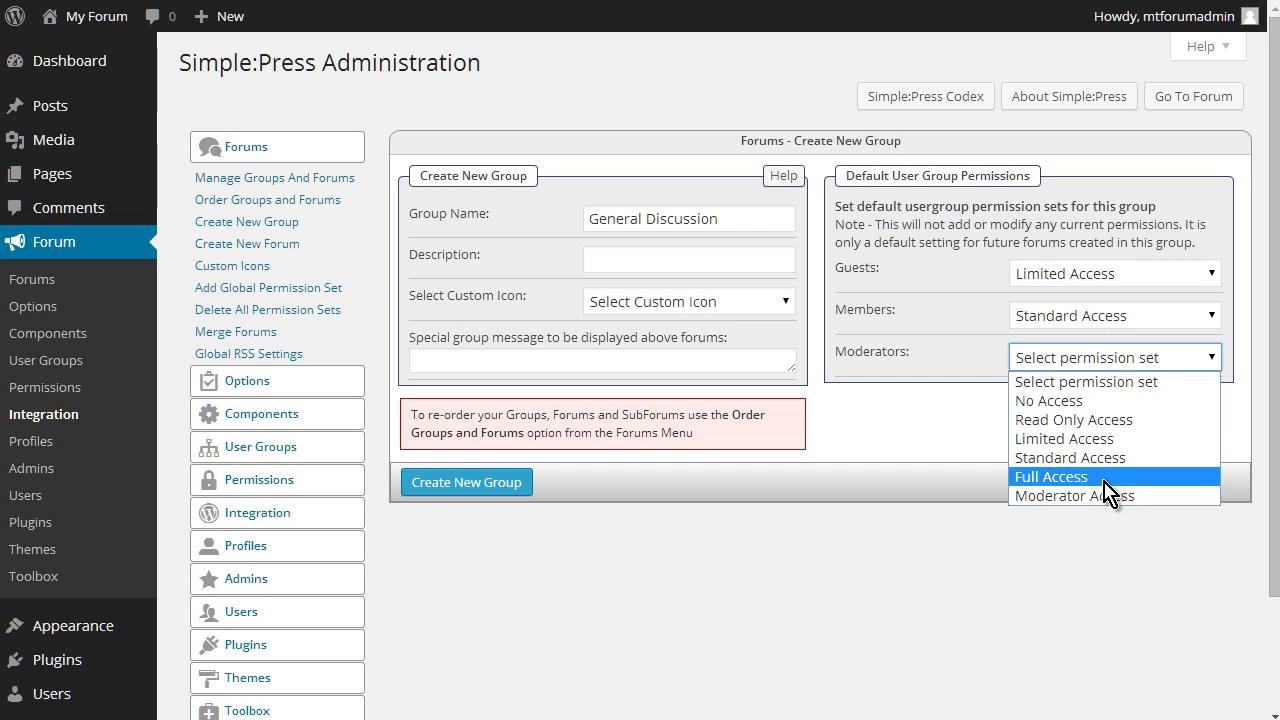
pyautogui.click(1111, 505)
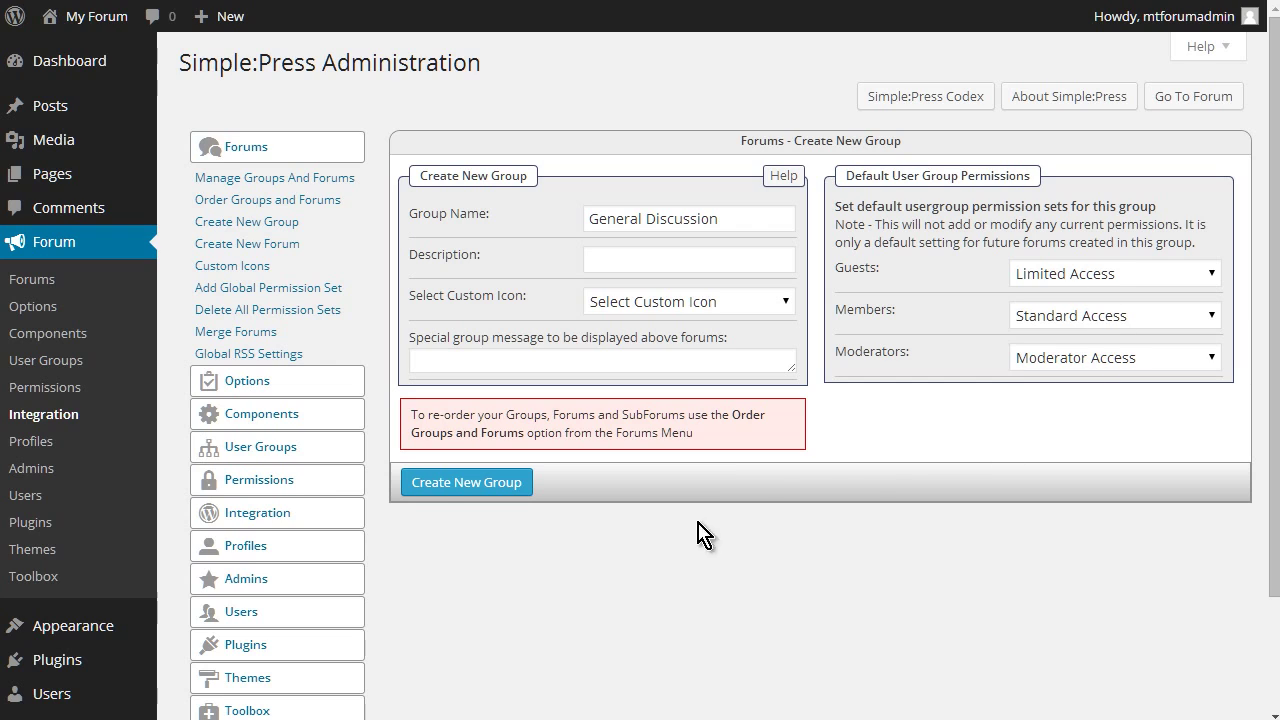
# - Create the General Discussion group and start a second group named Fishing, 'All about fishing'
pyautogui.click(437, 494)
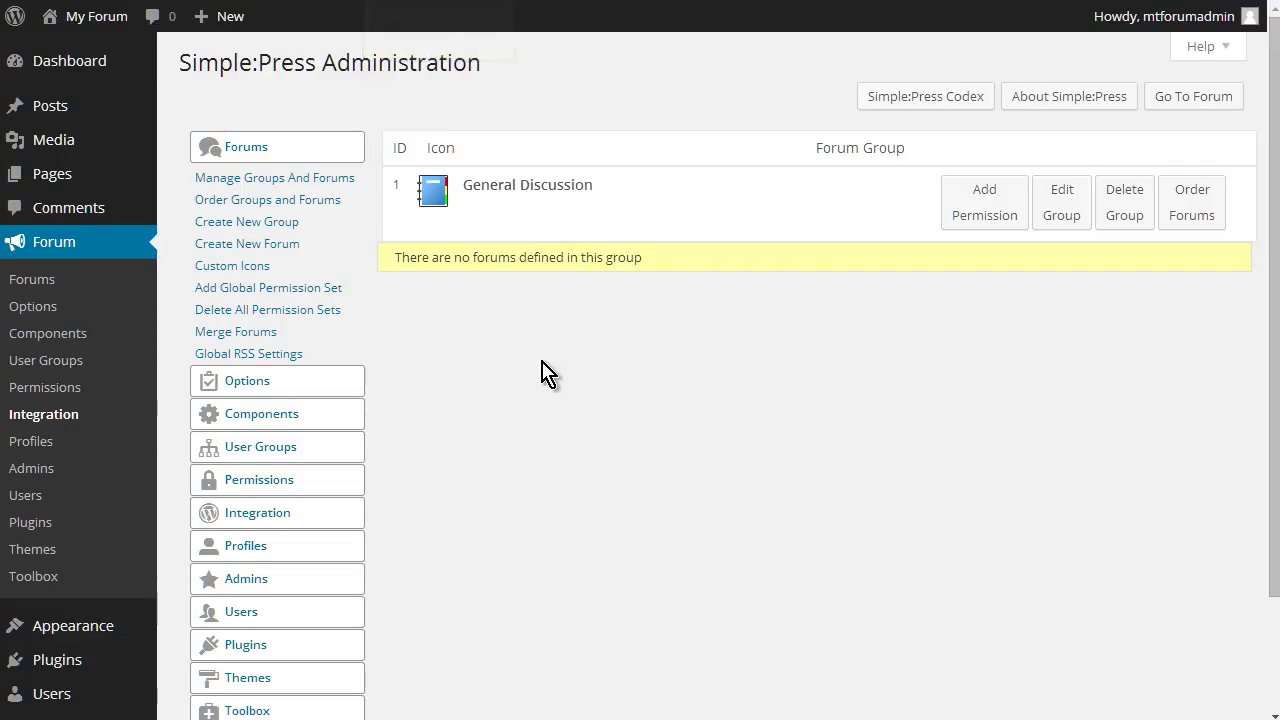
pyautogui.click(233, 222)
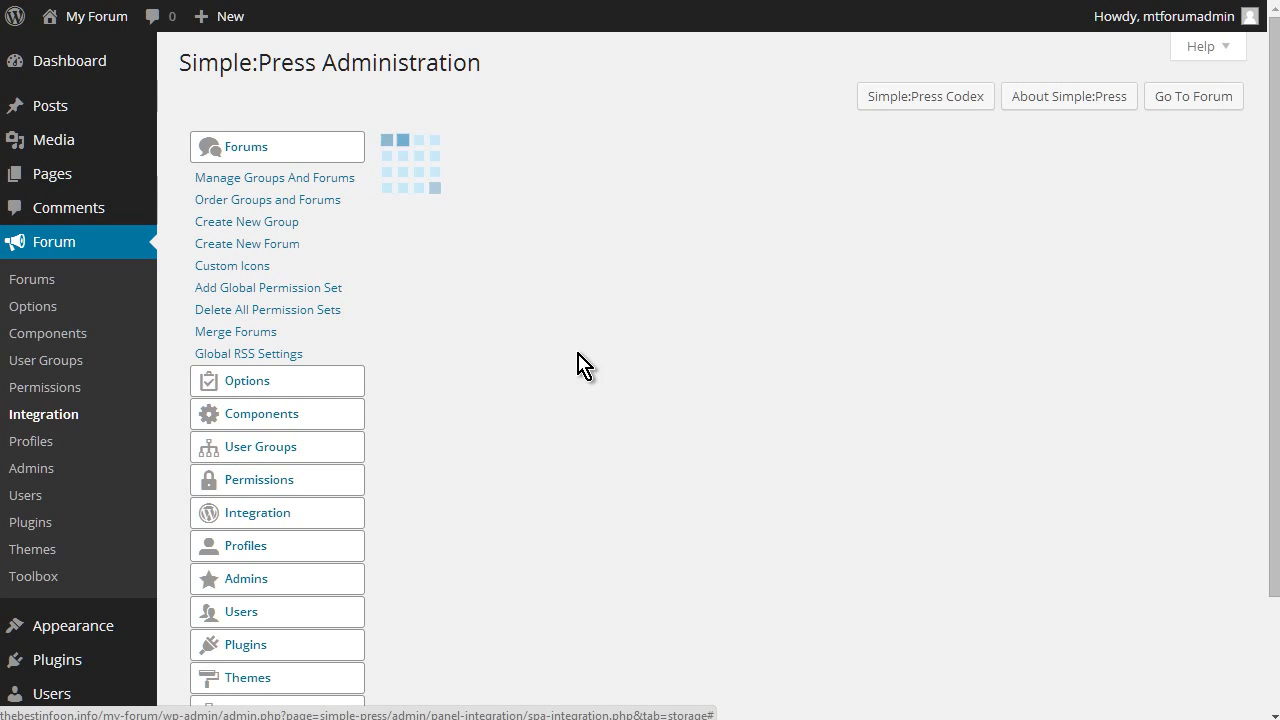
pyautogui.click(618, 220)
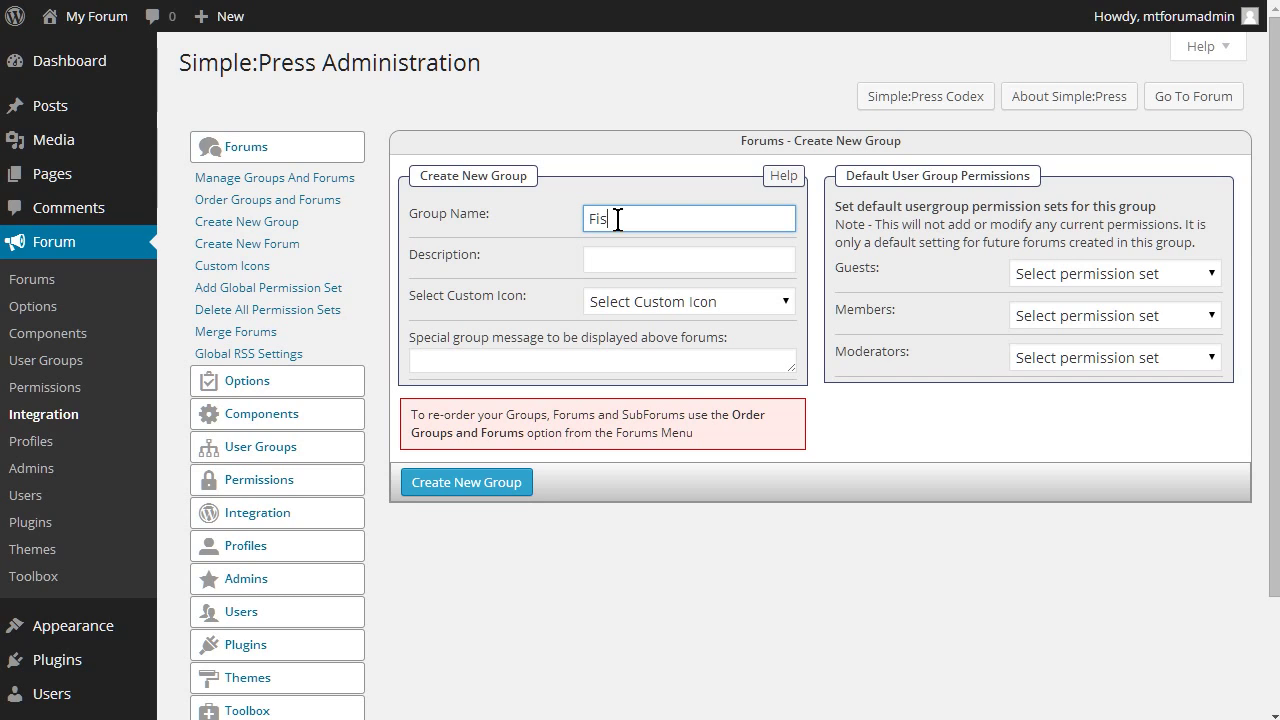
pyautogui.press('Tab')
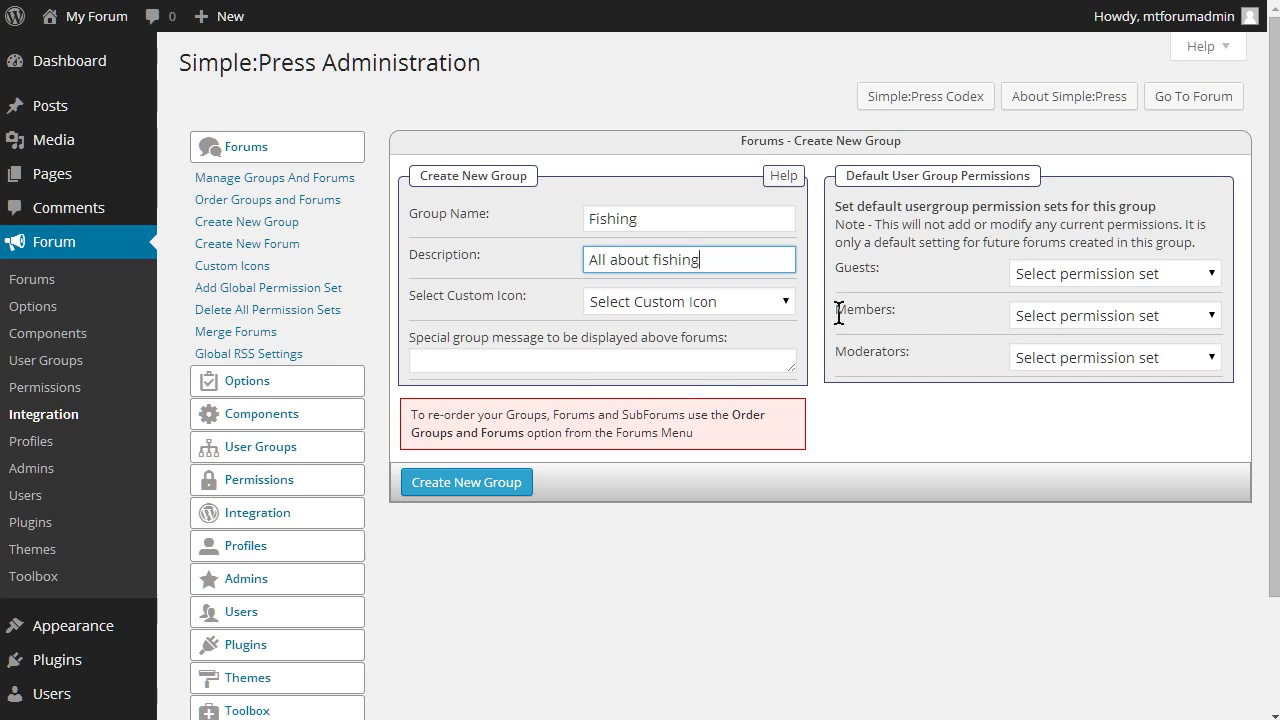
# - Give Fishing Limited guest, Standard member and Moderator moderator access, then create it
pyautogui.click(1116, 286)
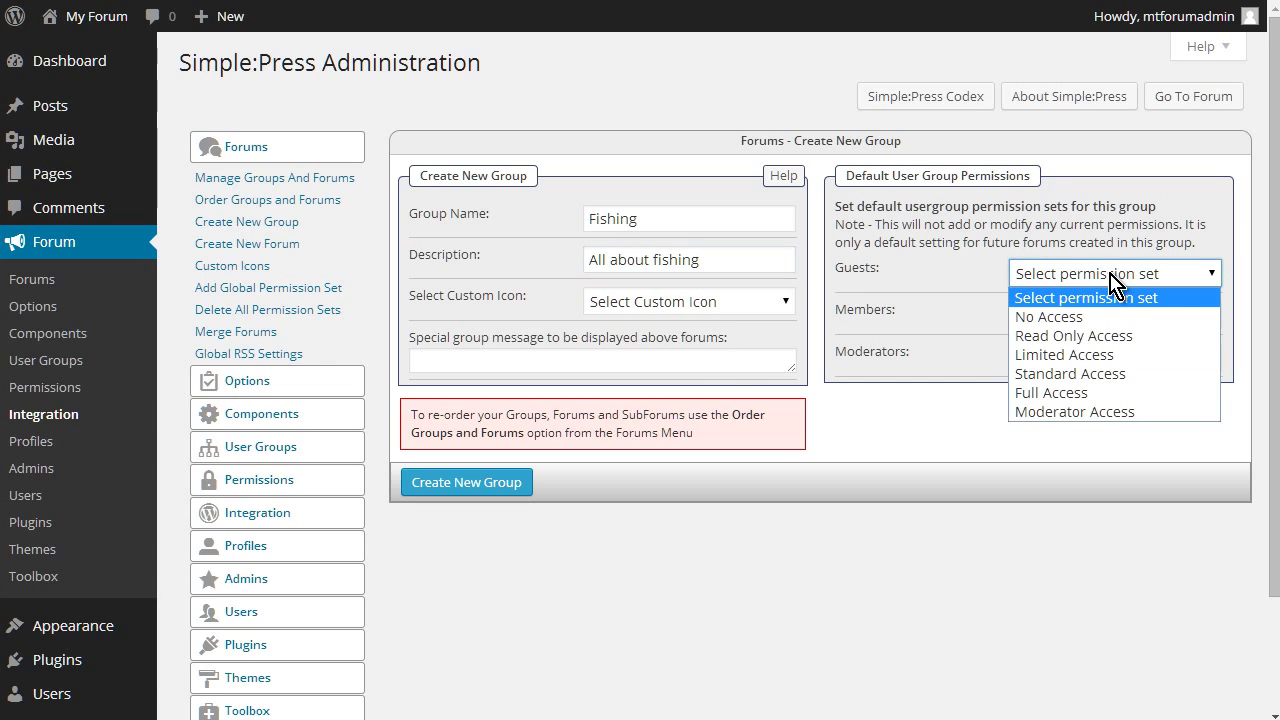
pyautogui.click(1128, 358)
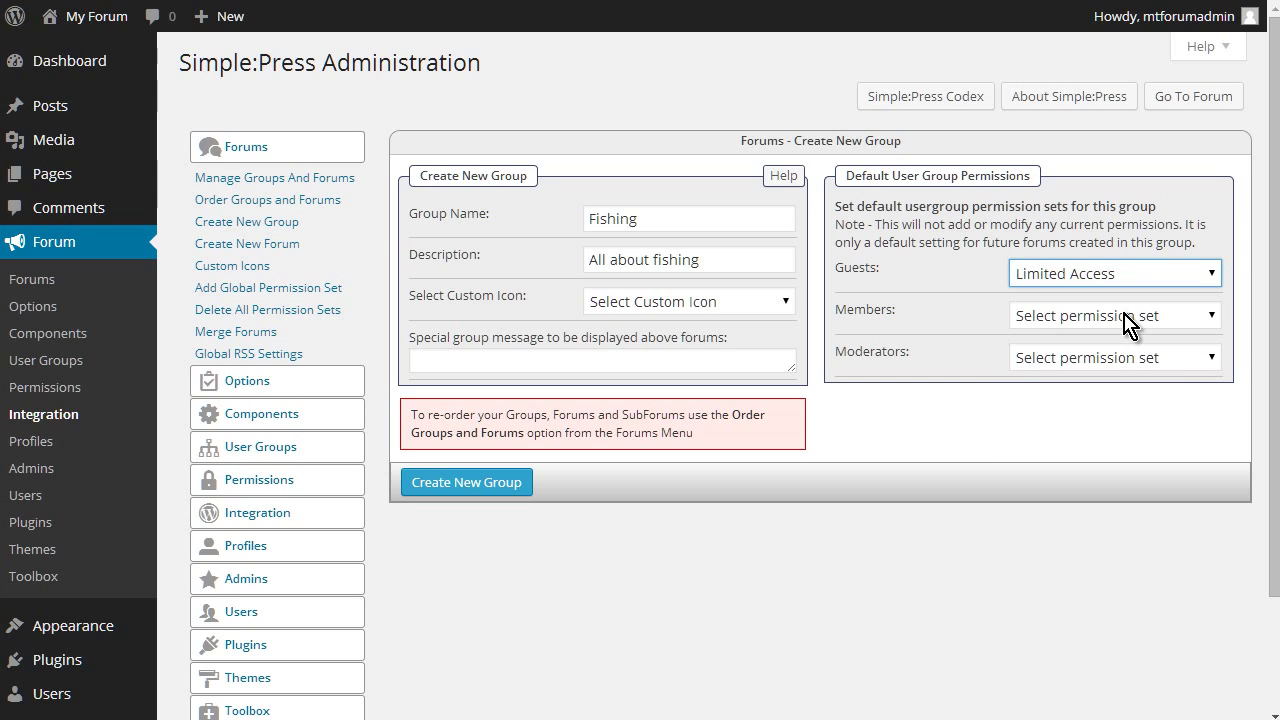
pyautogui.click(1128, 318)
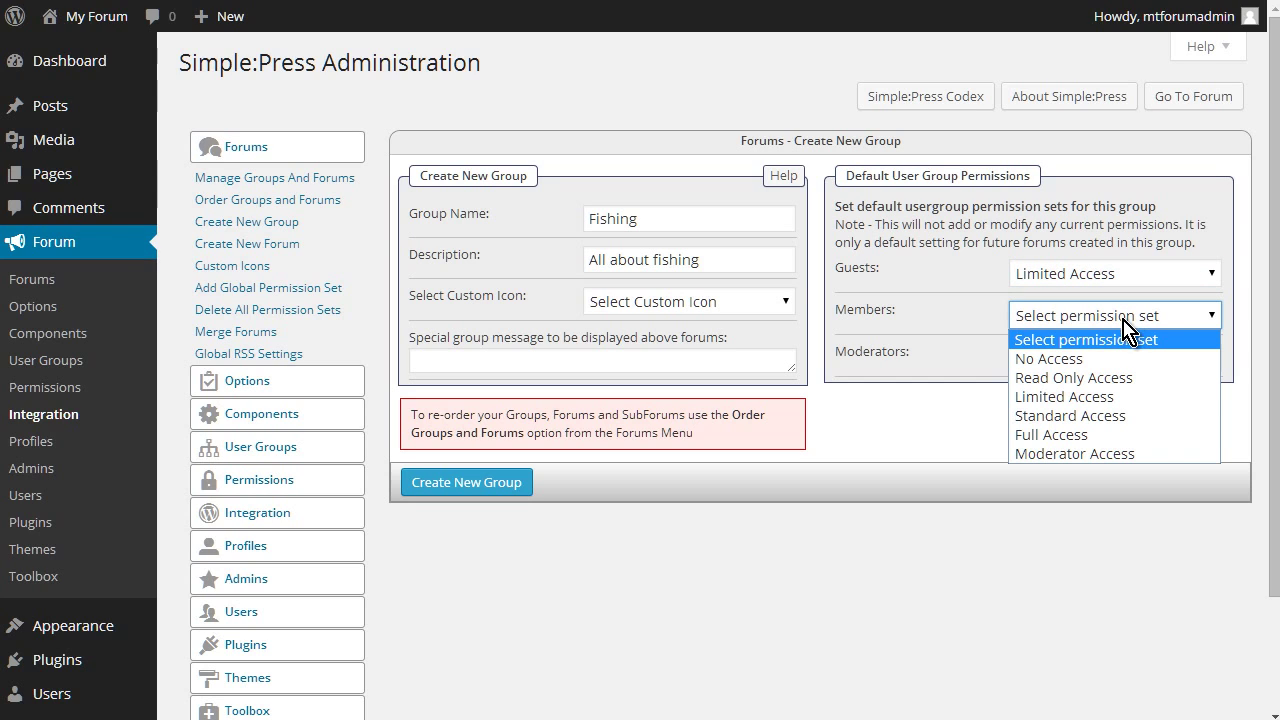
pyautogui.click(1127, 416)
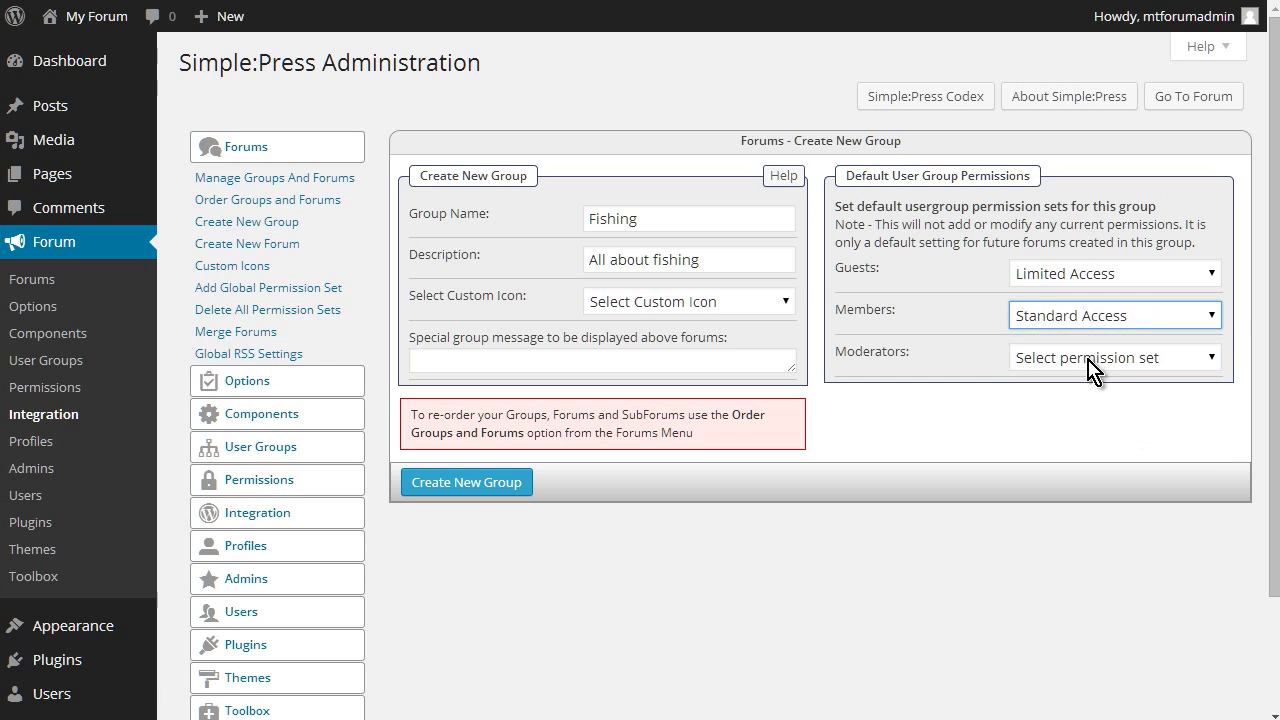
pyautogui.click(1104, 364)
pyautogui.click(1106, 496)
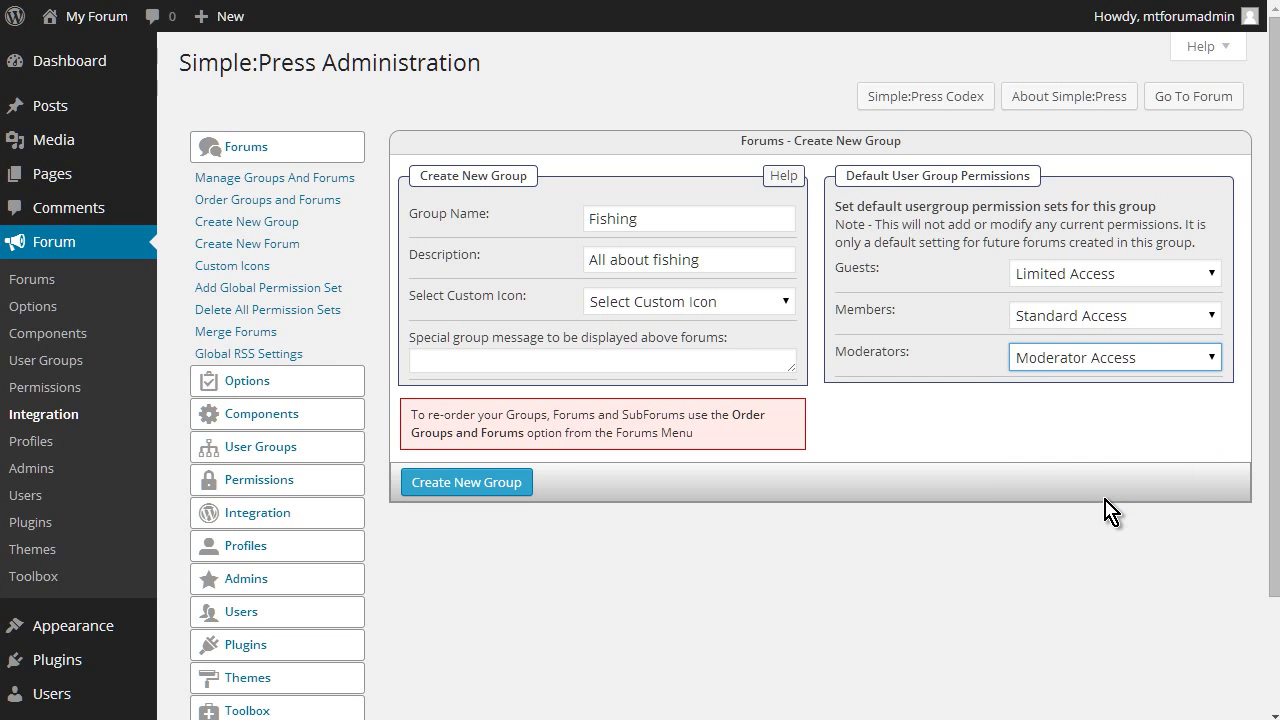
pyautogui.click(455, 484)
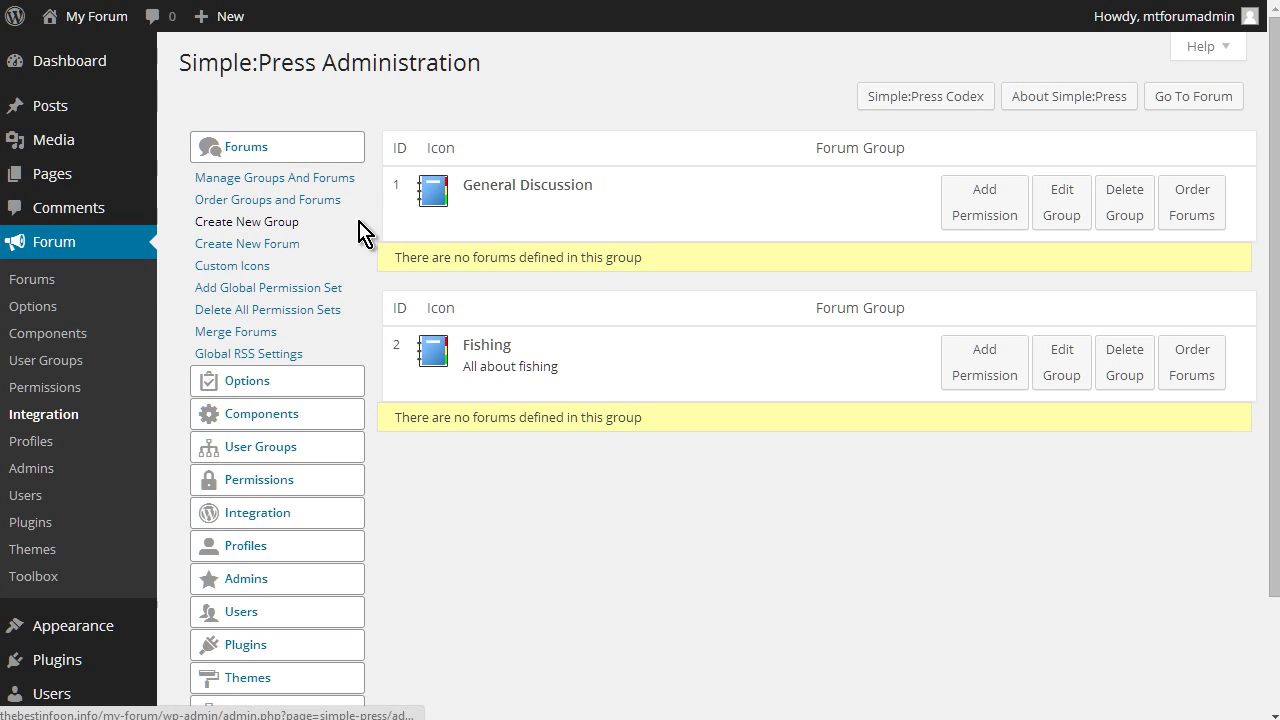
# - Start a new forum in the General Discussion group named 'Talk about anything'
pyautogui.click(285, 245)
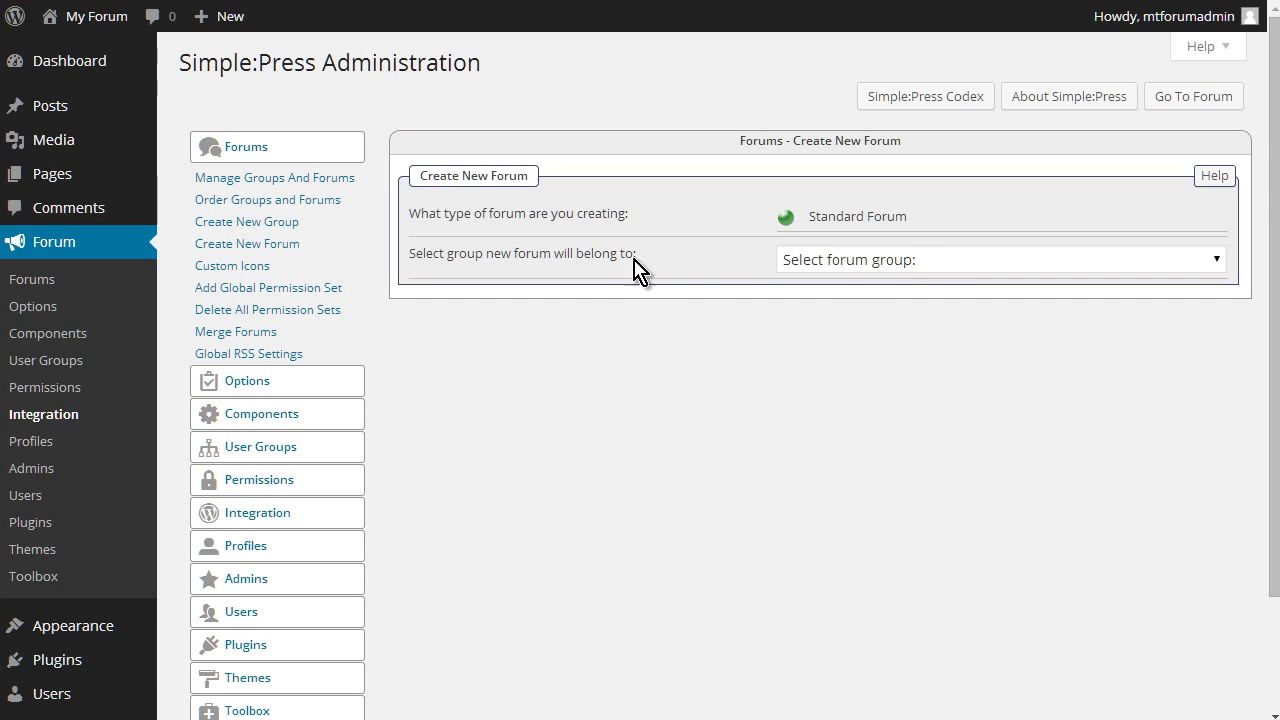
pyautogui.click(937, 261)
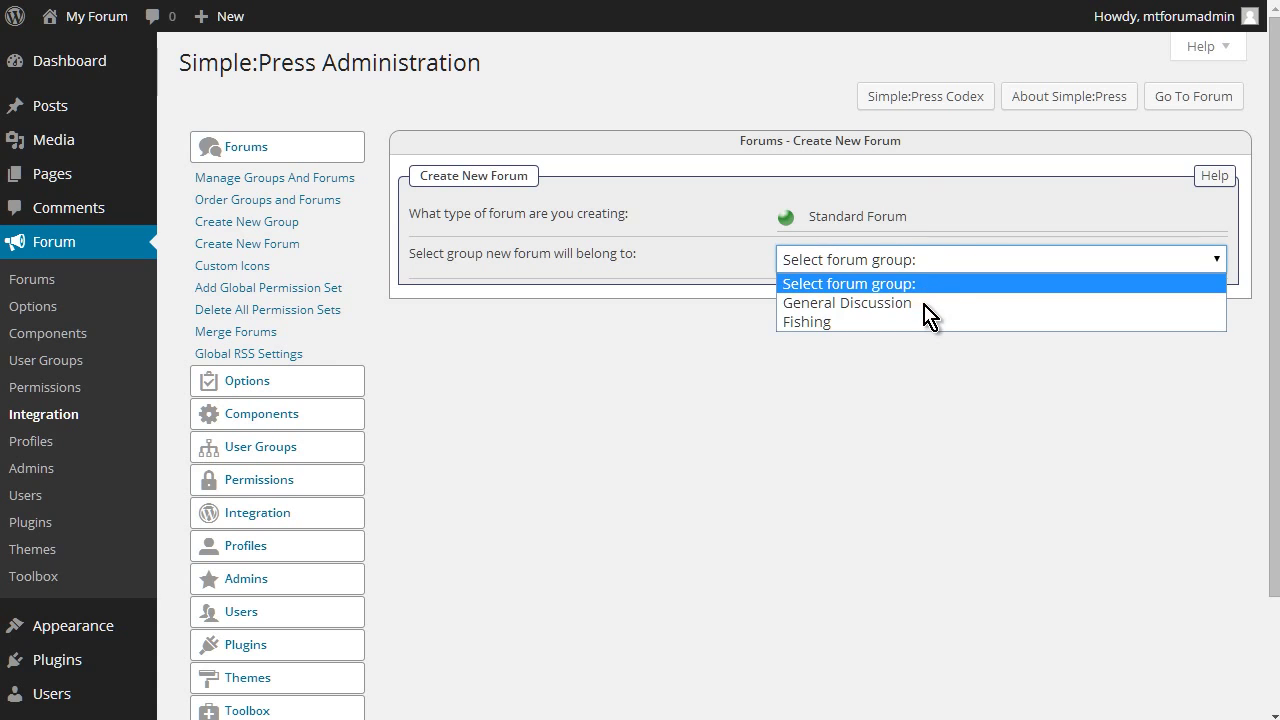
pyautogui.click(925, 300)
pyautogui.click(608, 360)
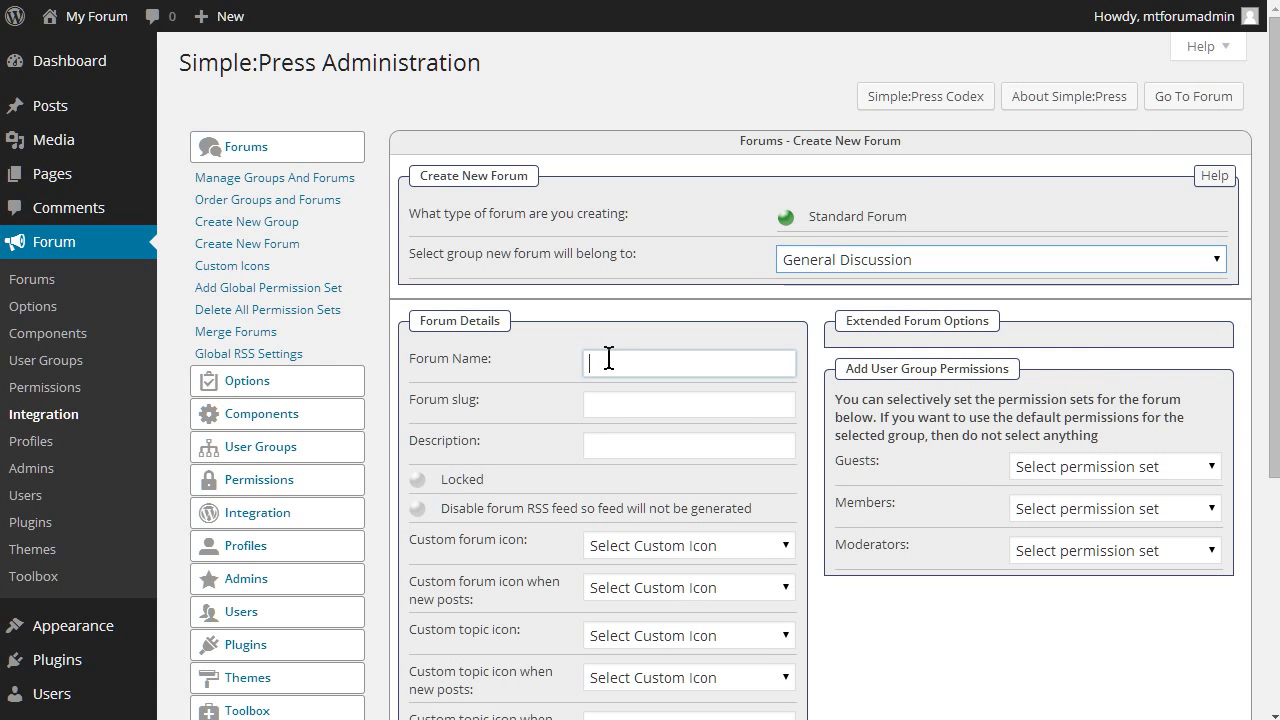
pyautogui.write('Talk about anything')
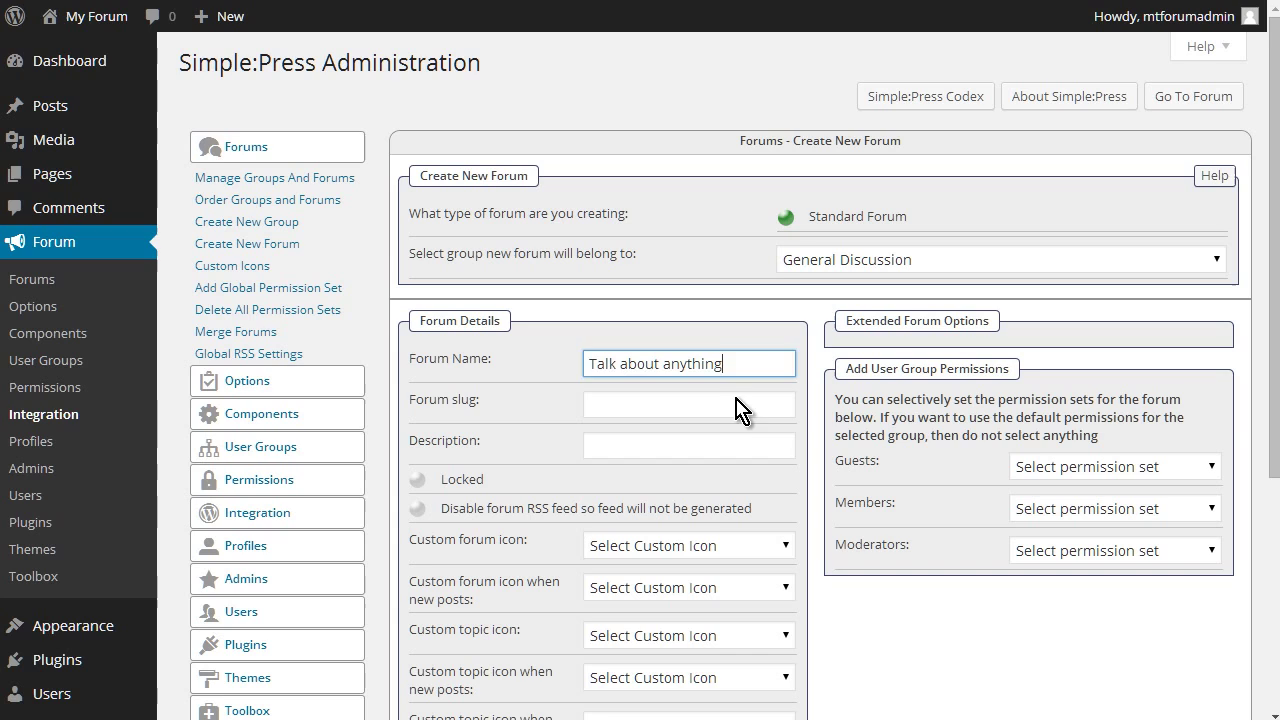
pyautogui.press('Tab')
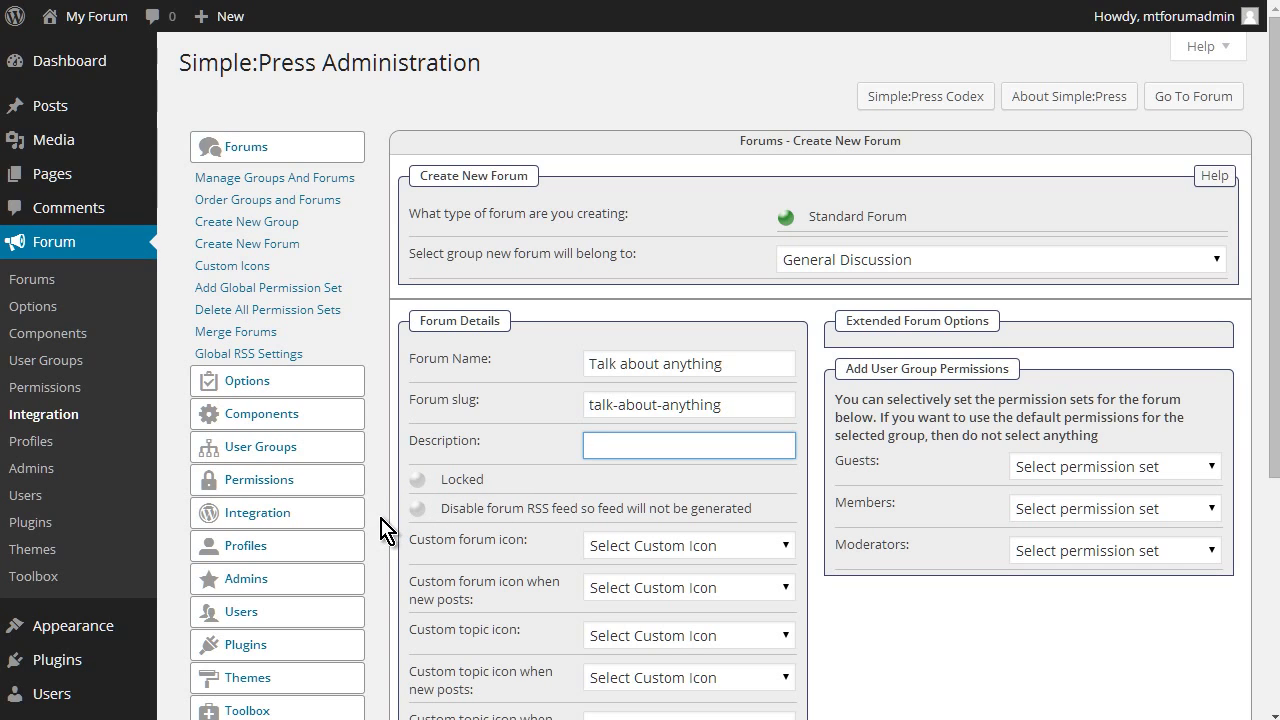
# - Create the 'Talk about anything' forum, giving it the slug talk-about-anything
pyautogui.scroll(-1, 500, 520)
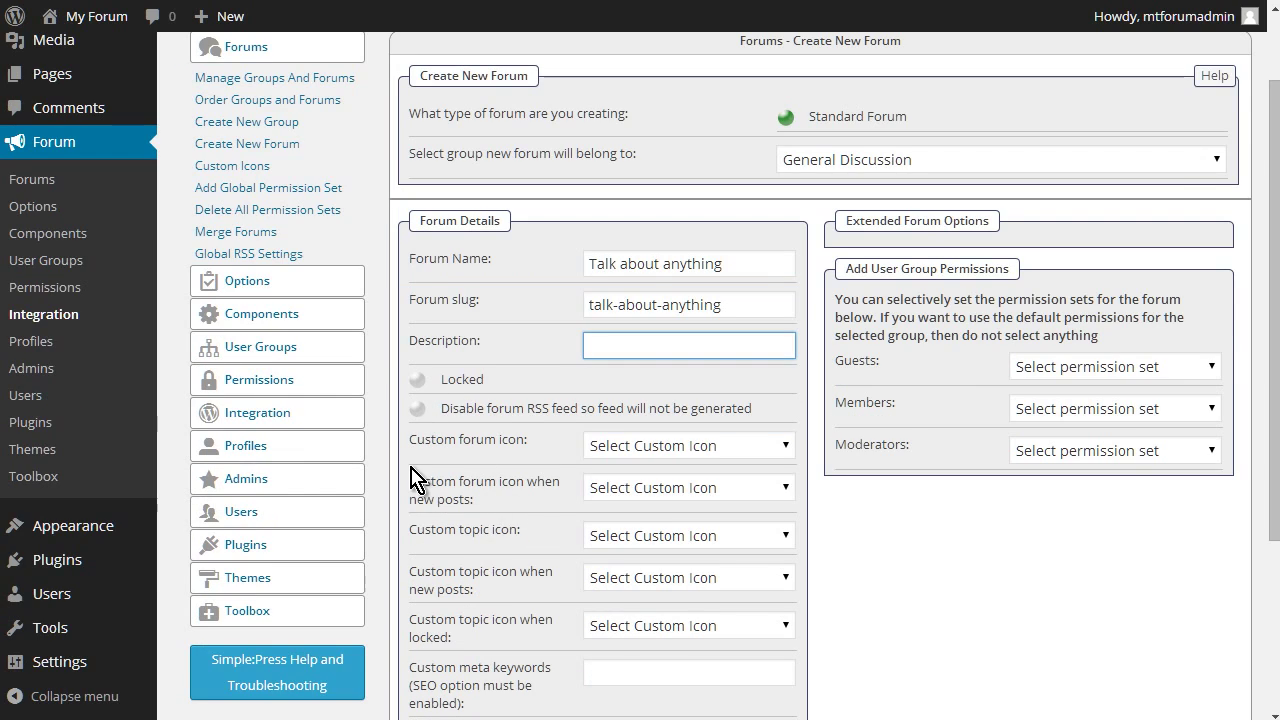
pyautogui.scroll(-1, 730, 450)
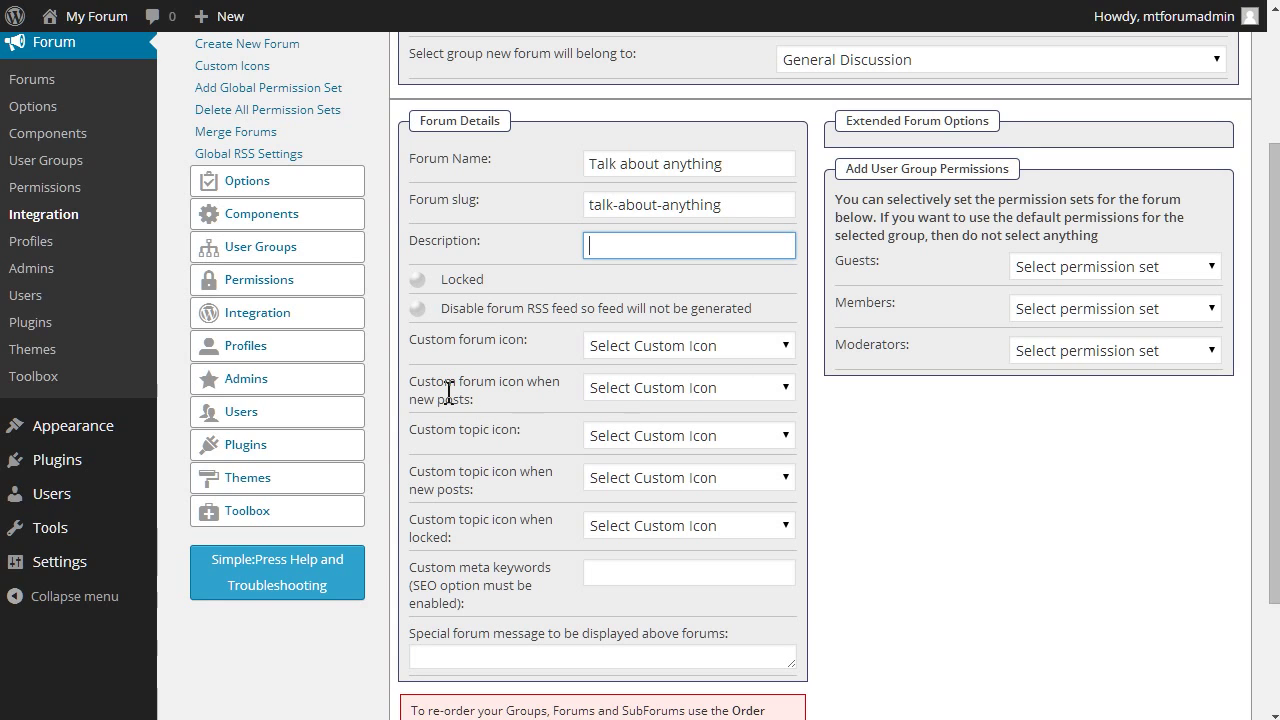
pyautogui.click(518, 409)
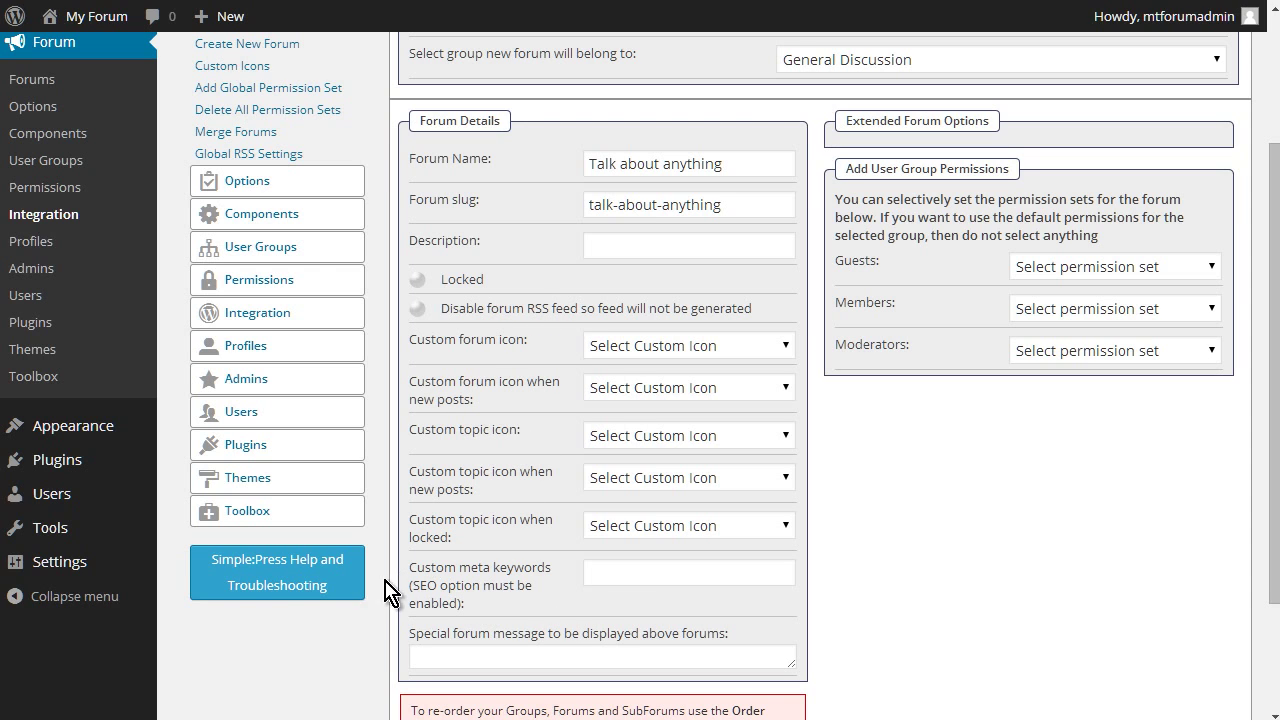
pyautogui.scroll(-1, 634, 572)
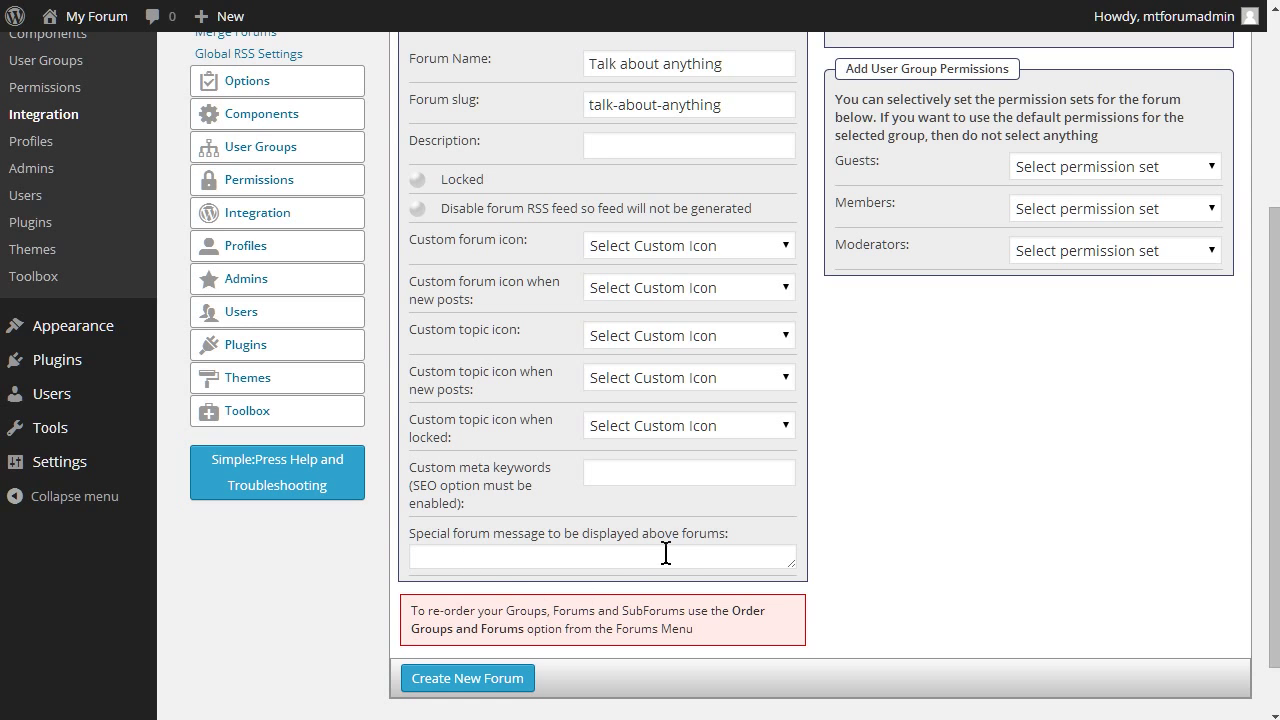
pyautogui.scroll(1, 923, 580)
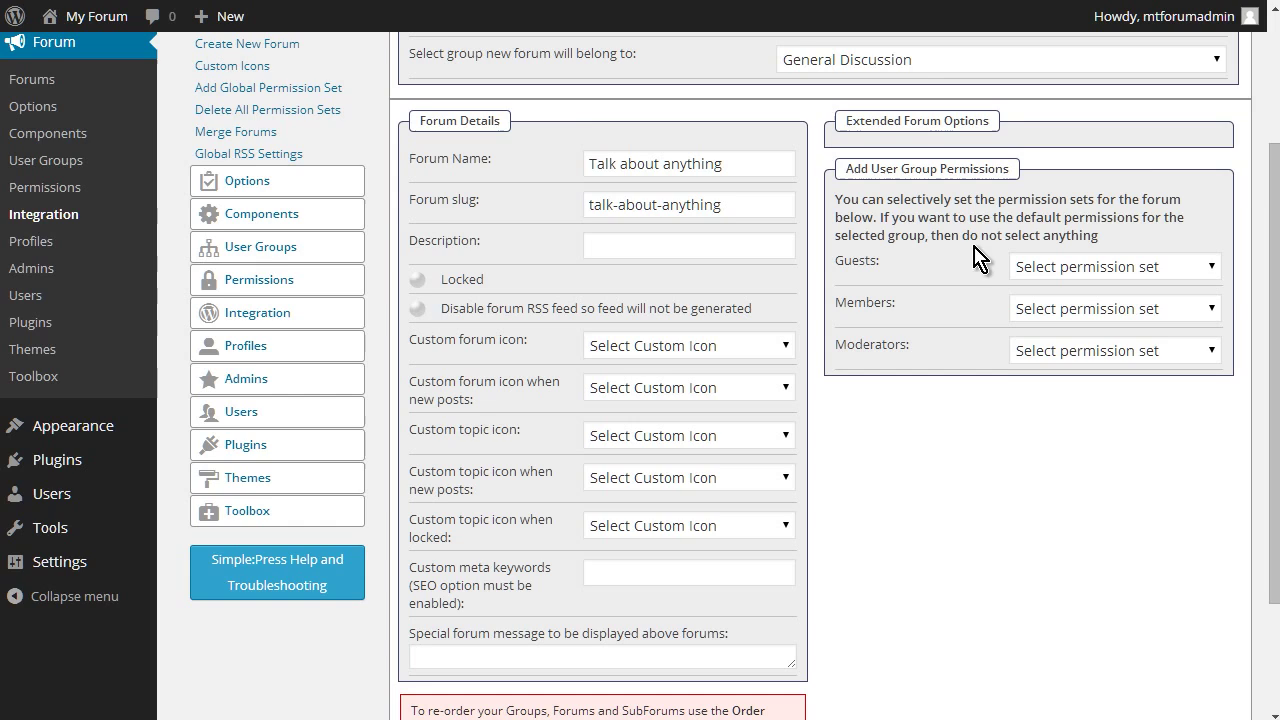
pyautogui.scroll(-3, 1016, 440)
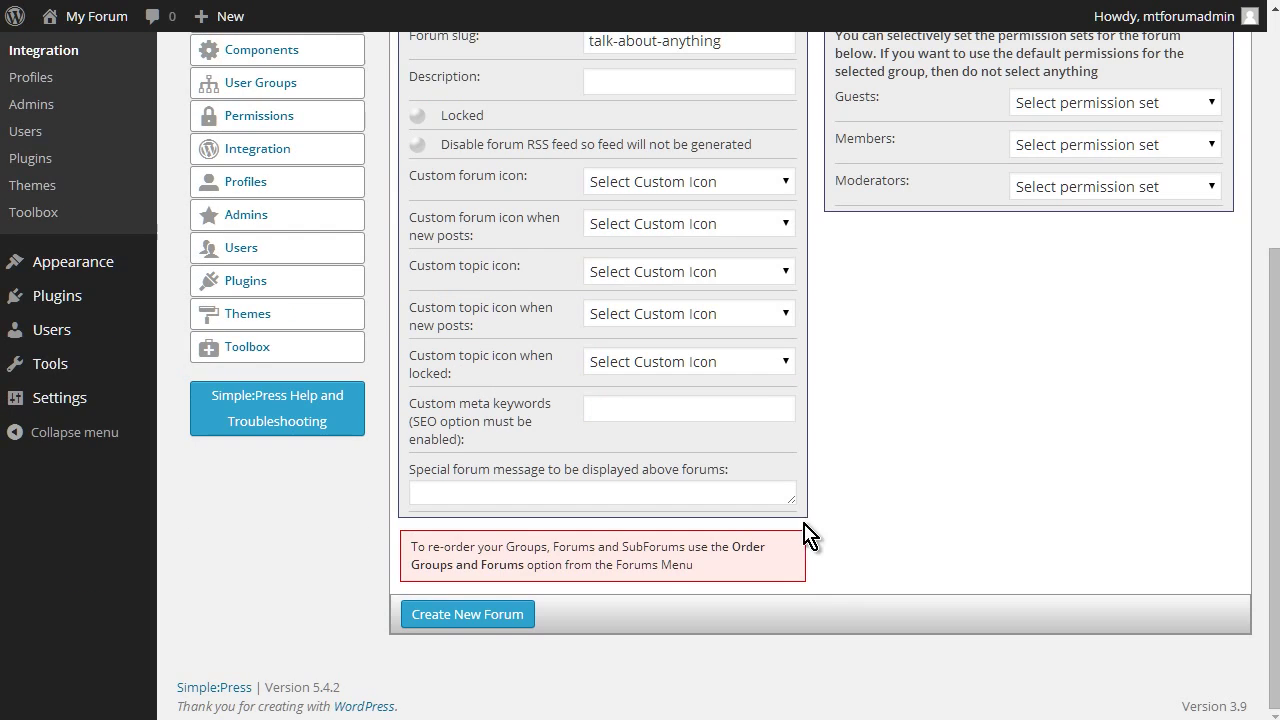
pyautogui.click(475, 616)
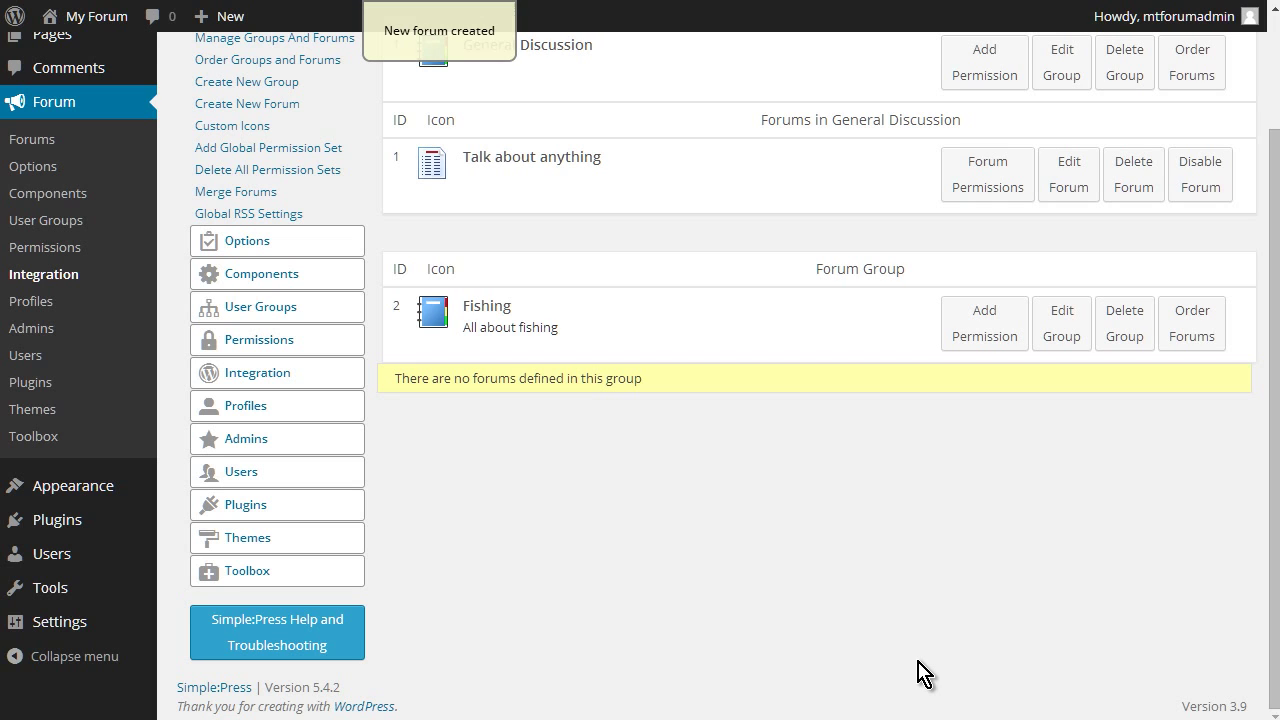
# - Reload a blank Create New Forum form with Standard Forum preselected
pyautogui.scroll(3, 815, 652)
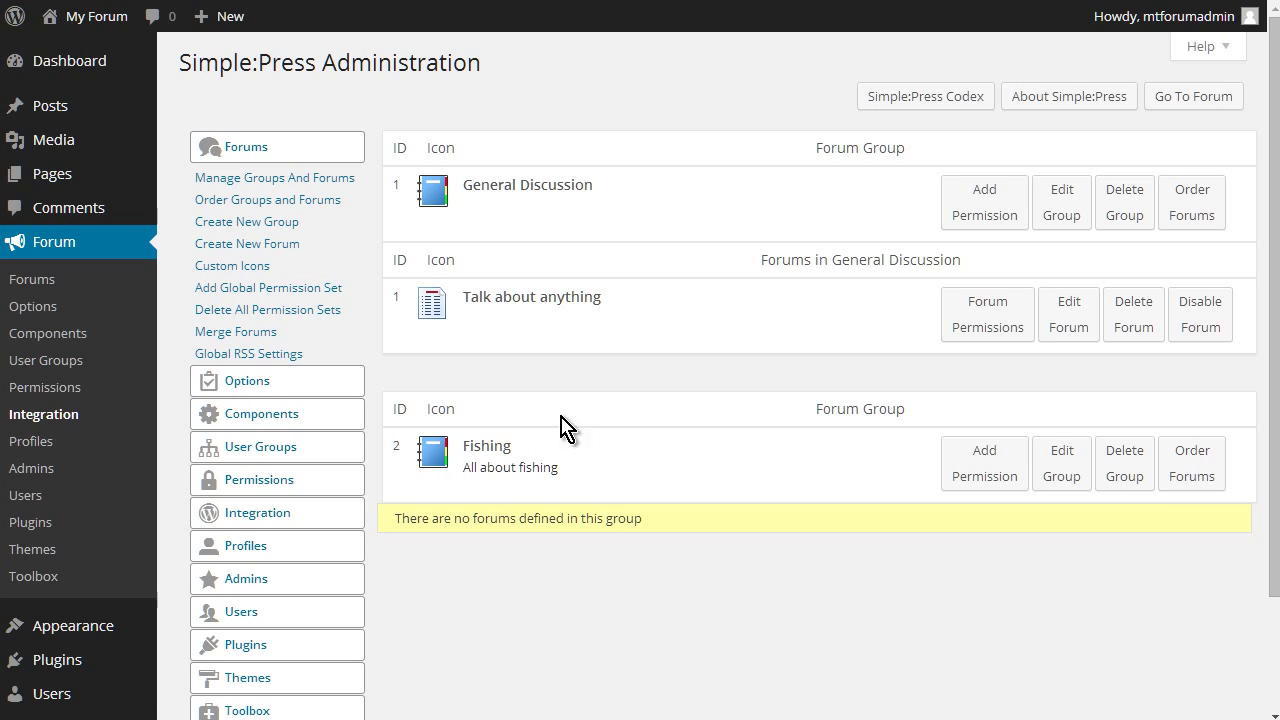
pyautogui.click(289, 243)
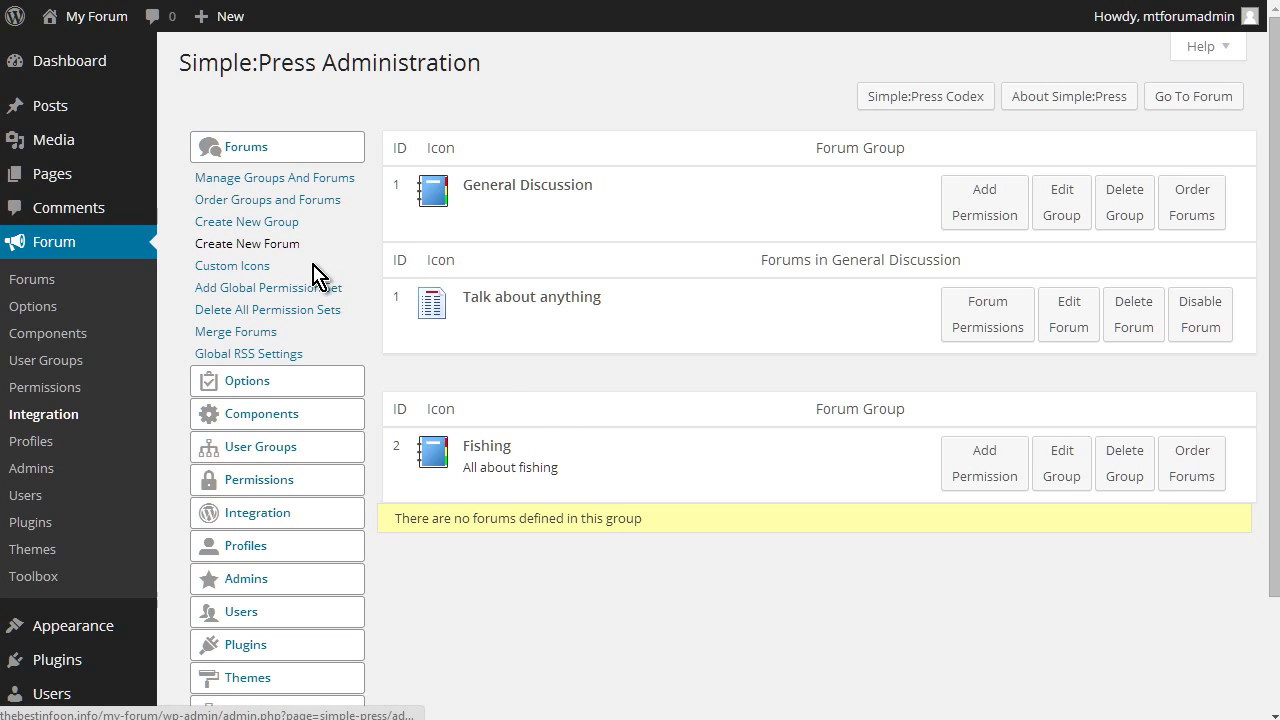
pyautogui.click(287, 245)
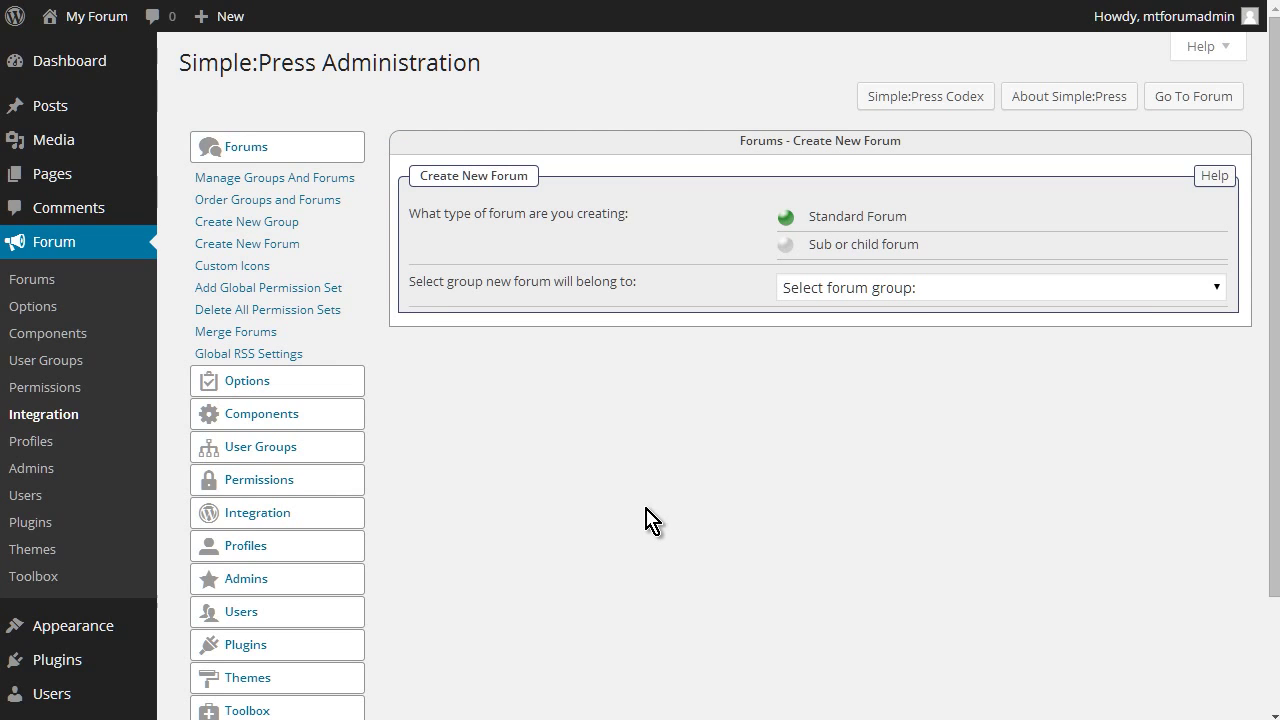
# - Create a 'Fly Fishing' forum assigned to the Fishing group
pyautogui.click(905, 293)
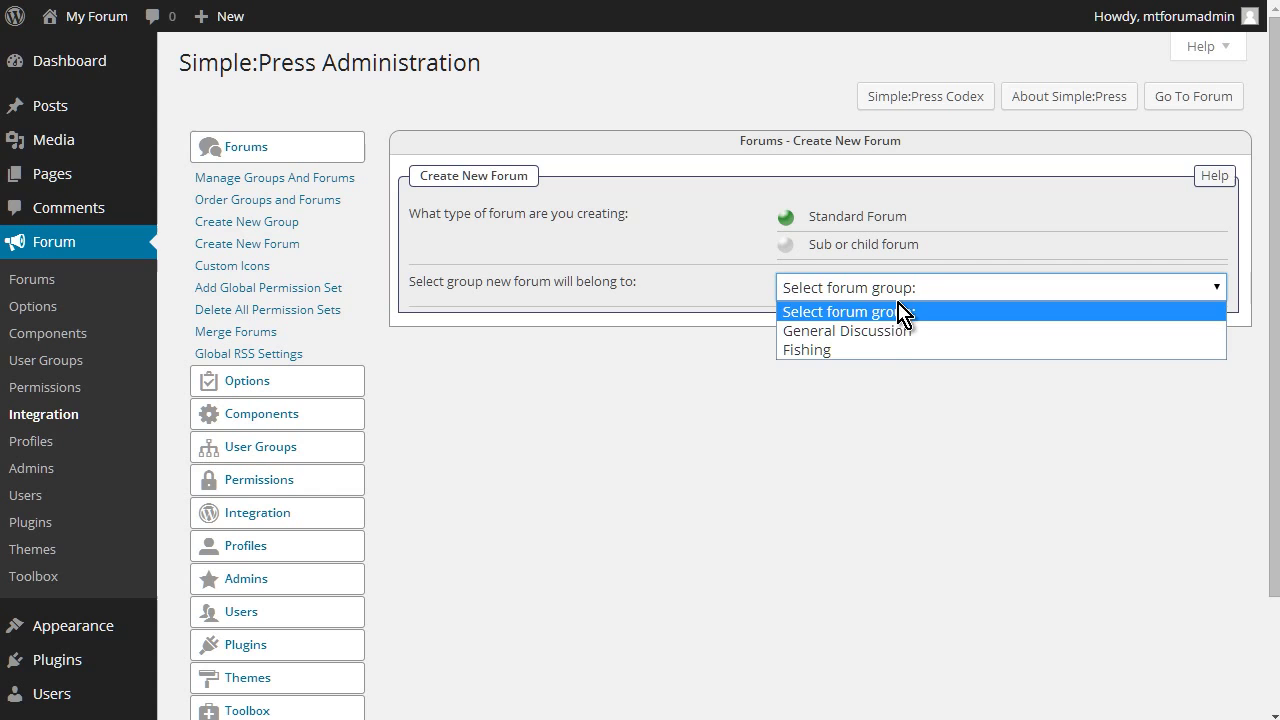
pyautogui.click(894, 350)
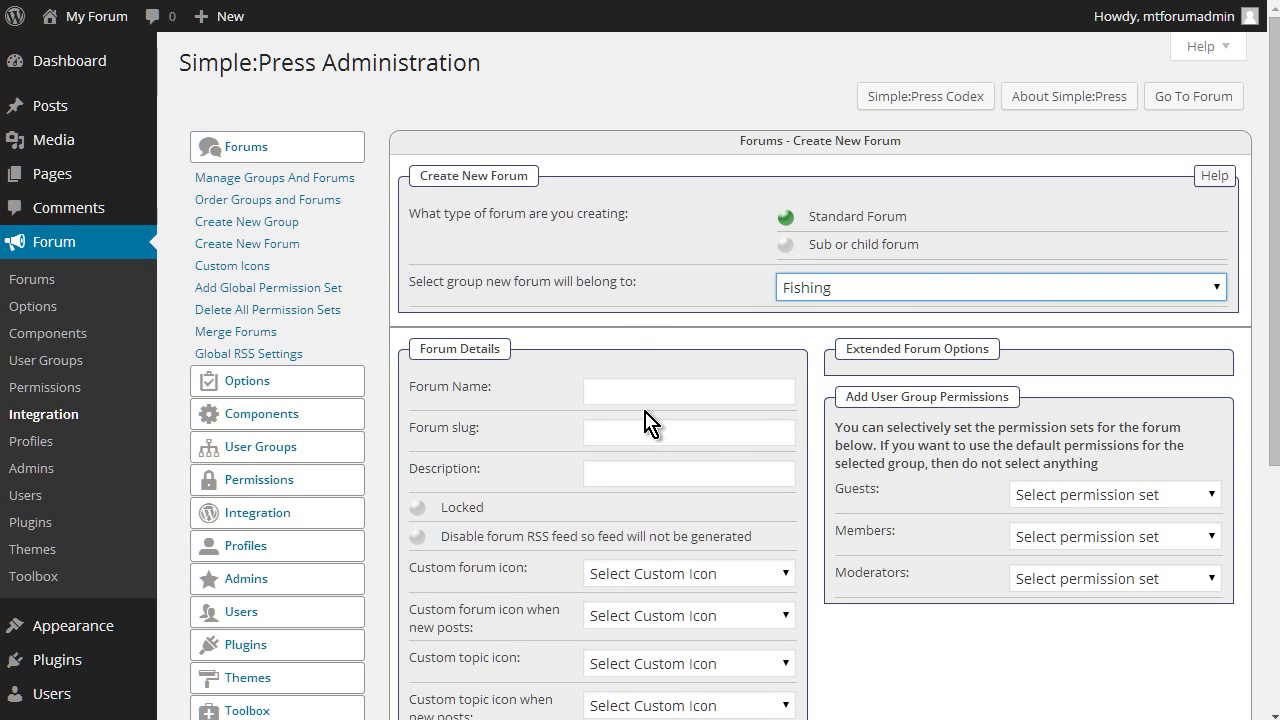
pyautogui.click(631, 387)
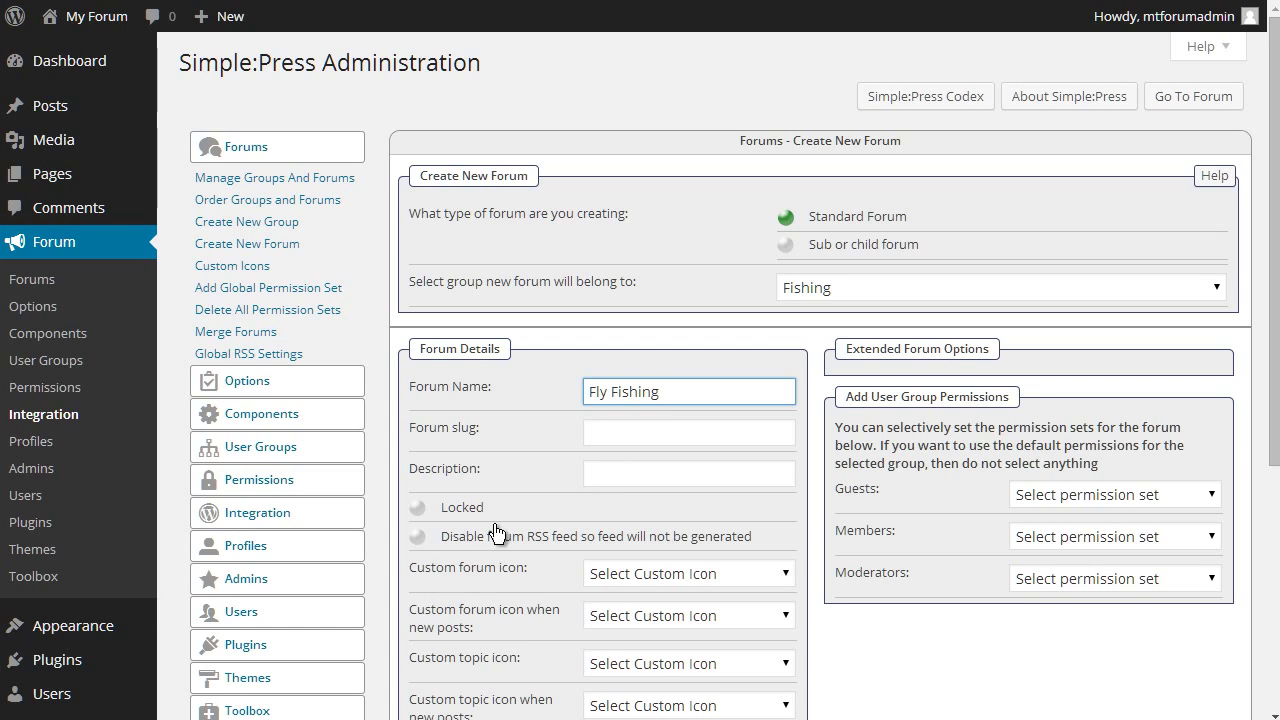
pyautogui.scroll(-2, 600, 490)
pyautogui.scroll(-2, 600, 490)
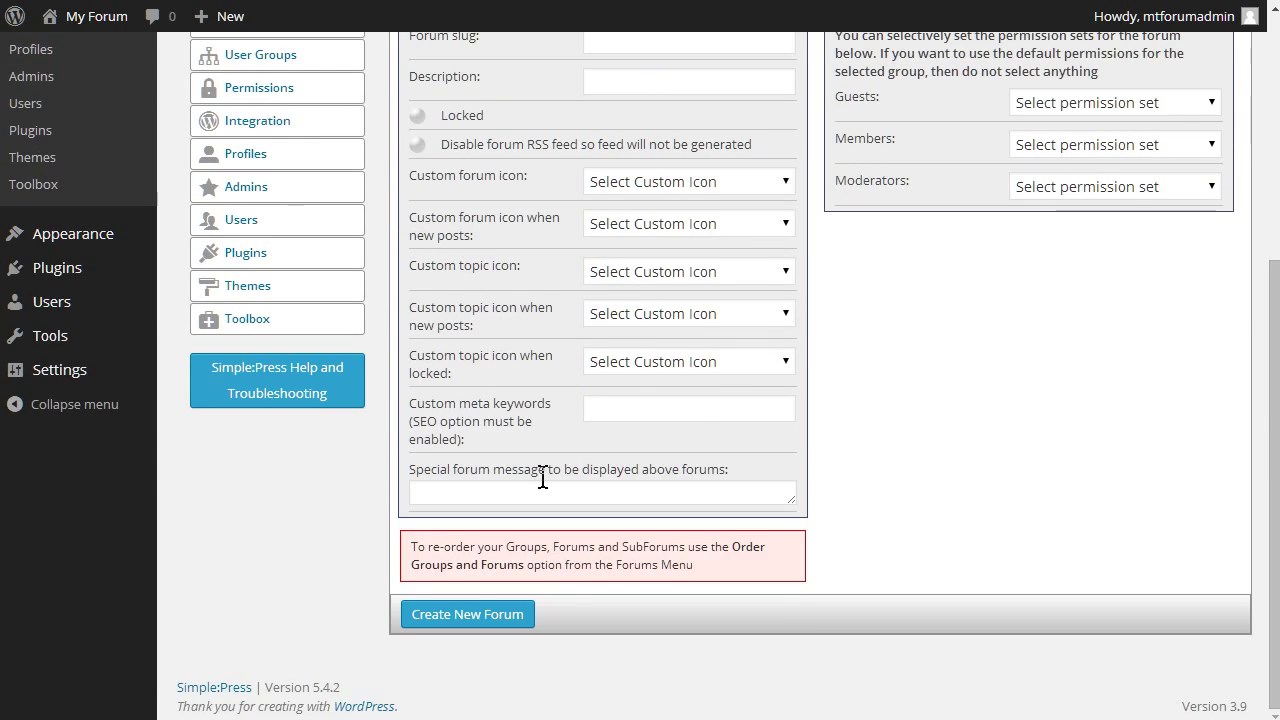
pyautogui.scroll(4, 863, 389)
pyautogui.scroll(-2, 950, 388)
pyautogui.scroll(-3, 950, 388)
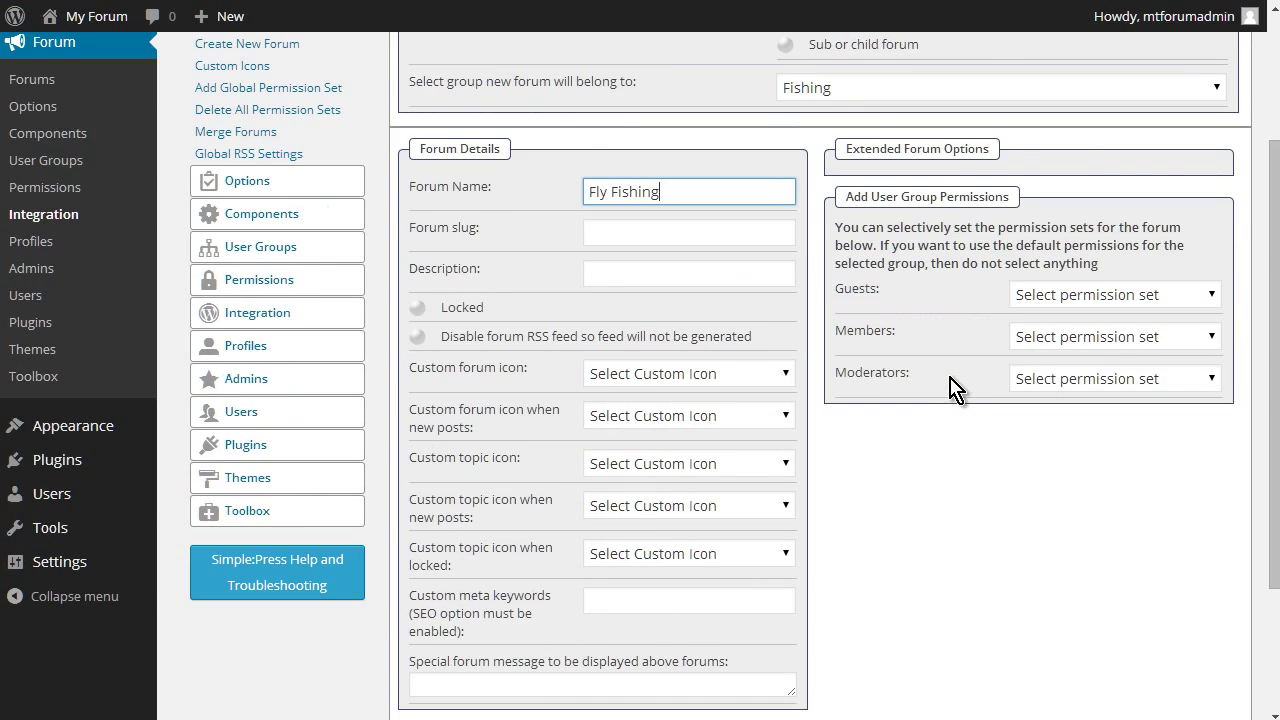
pyautogui.click(460, 617)
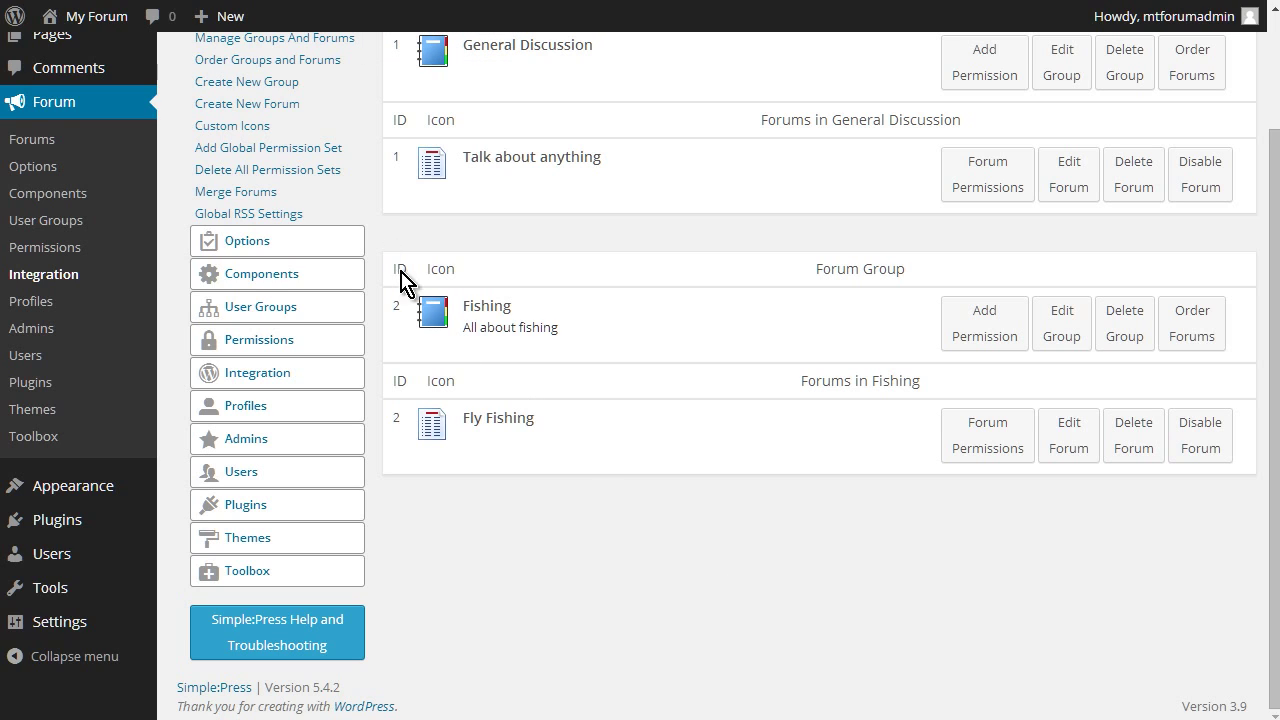
# - Create a 'Fishing For Beginners' forum in the Fishing group, next to Fly Fishing
pyautogui.click(265, 105)
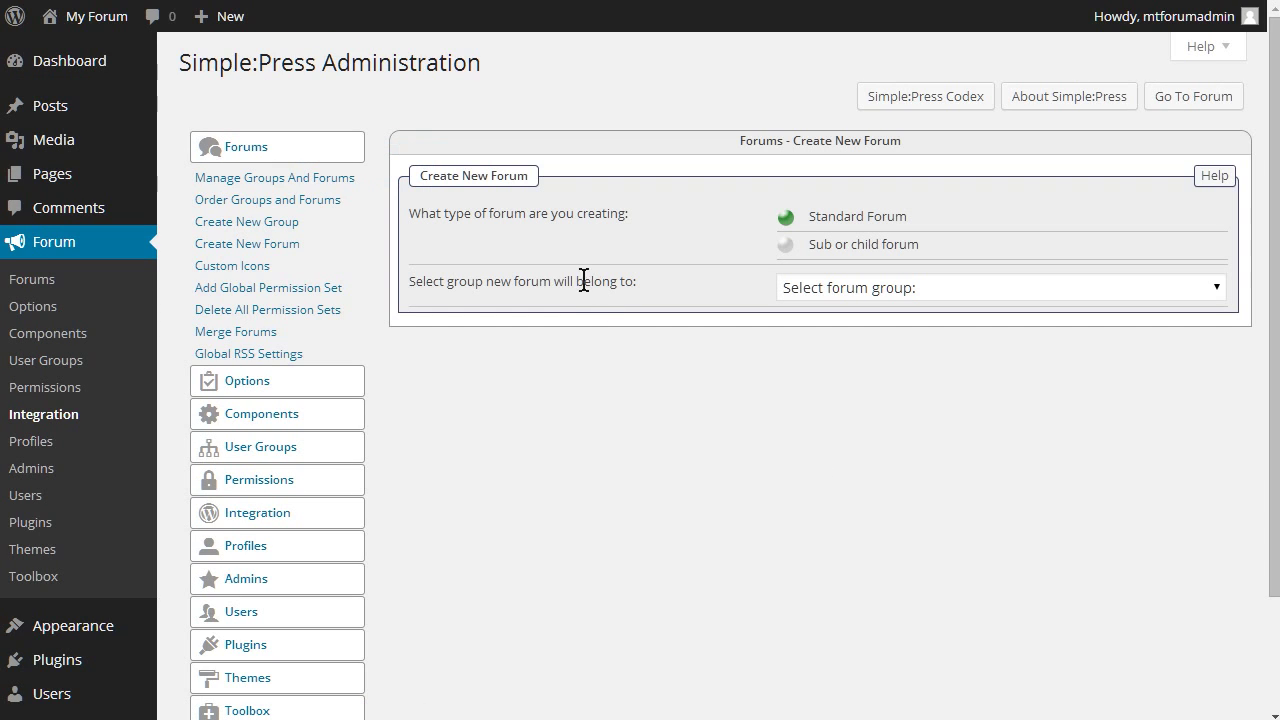
pyautogui.click(815, 286)
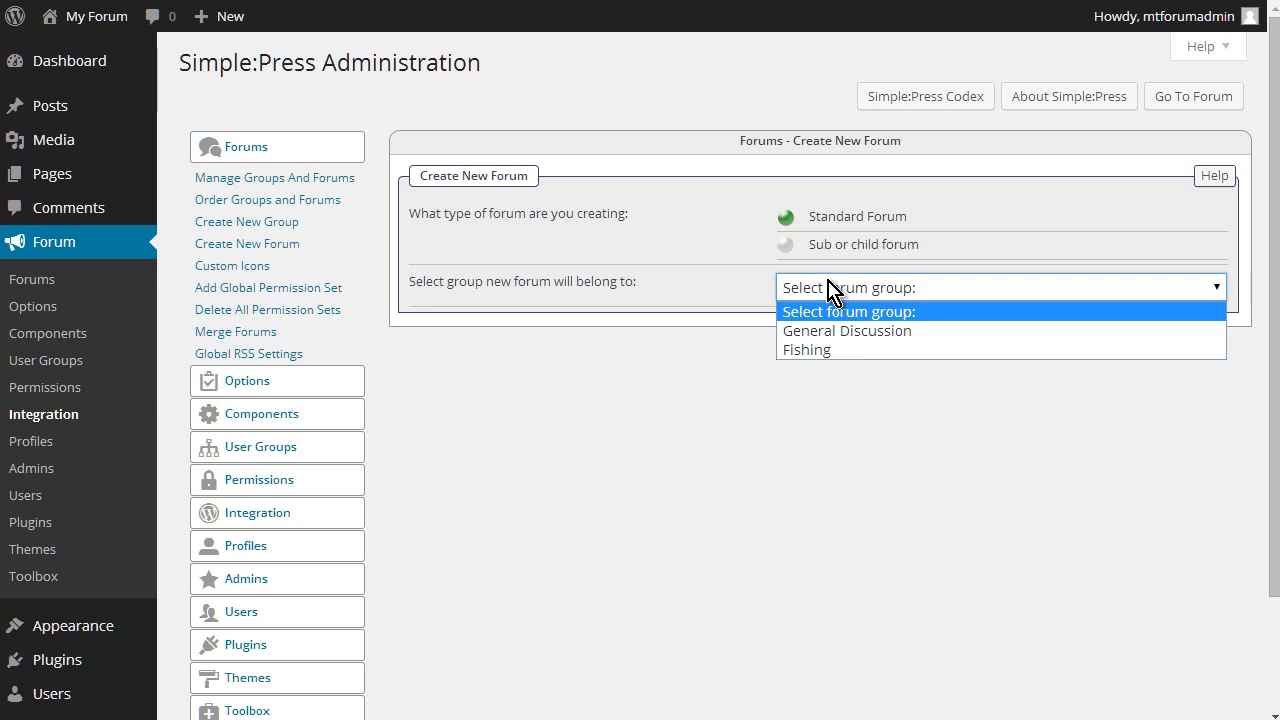
pyautogui.click(849, 353)
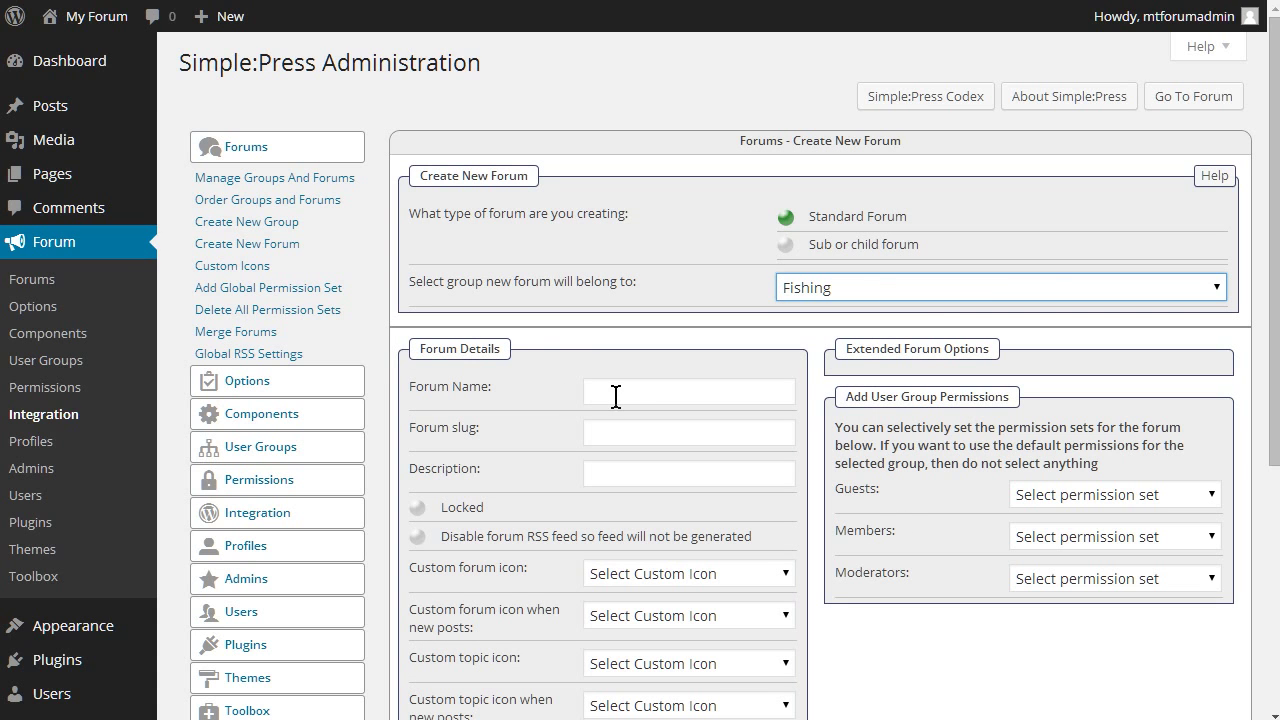
pyautogui.click(616, 396)
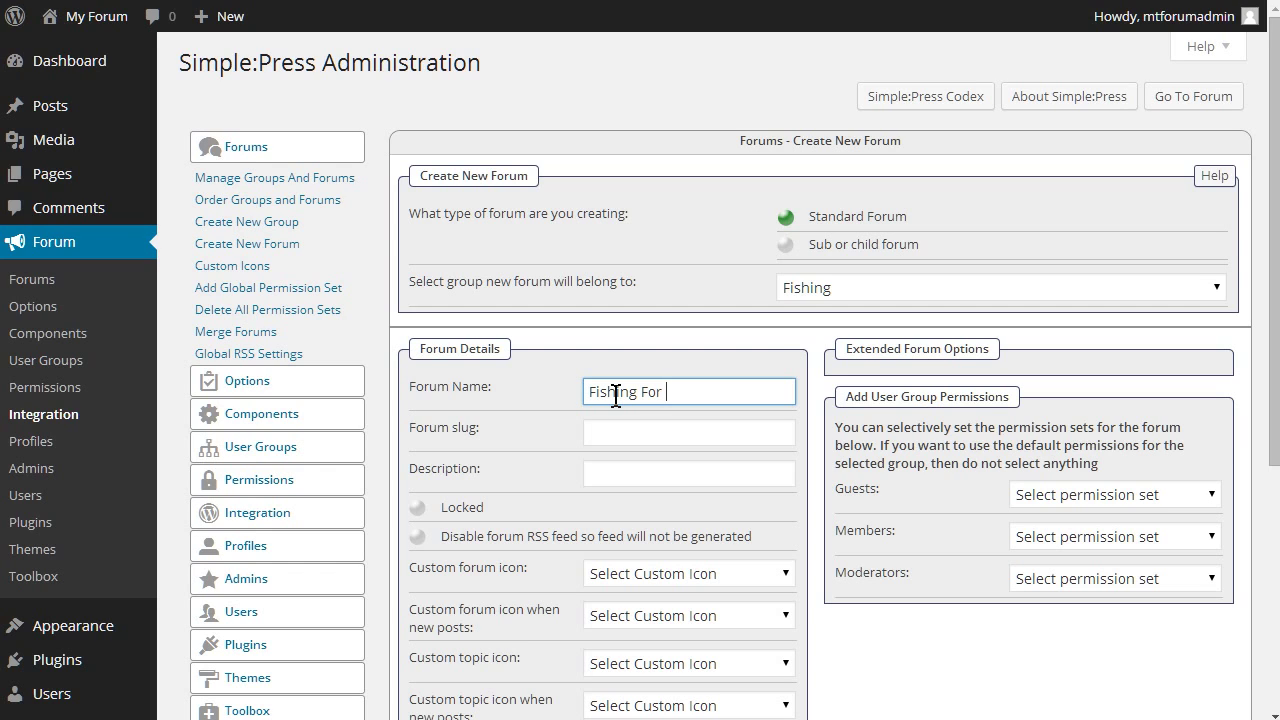
pyautogui.write('Fishing For Beg')
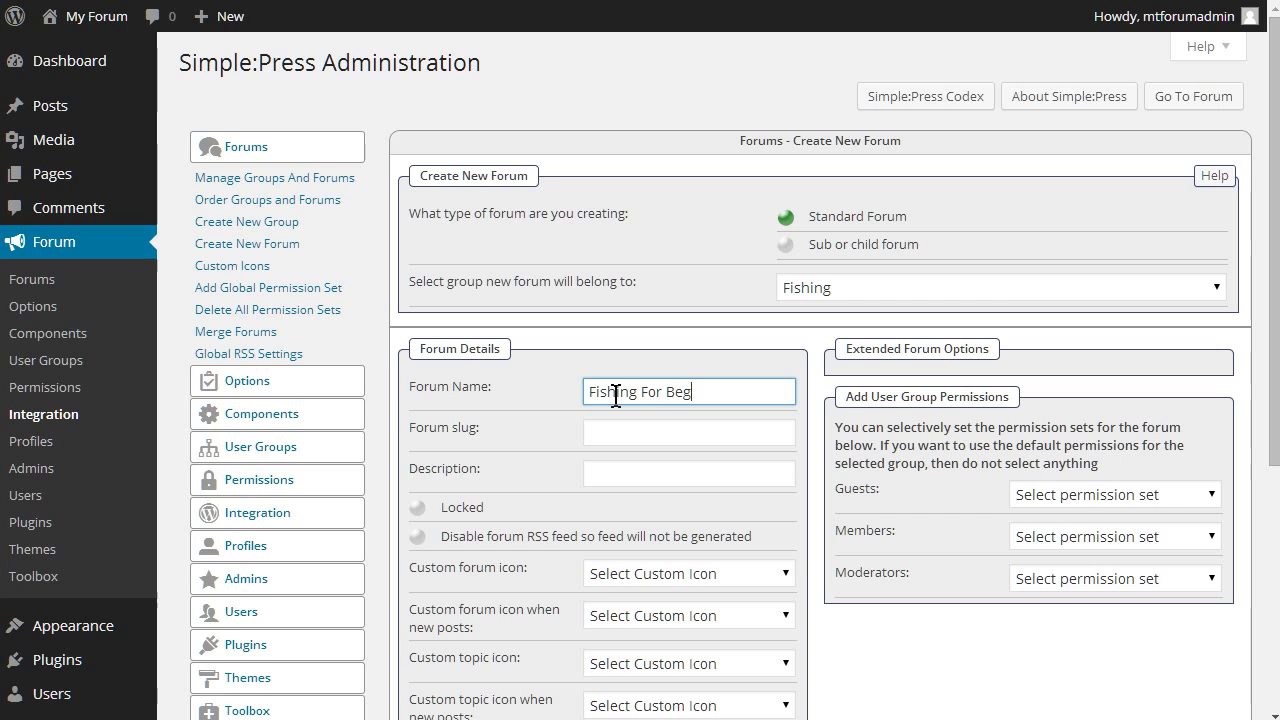
pyautogui.write('inners')
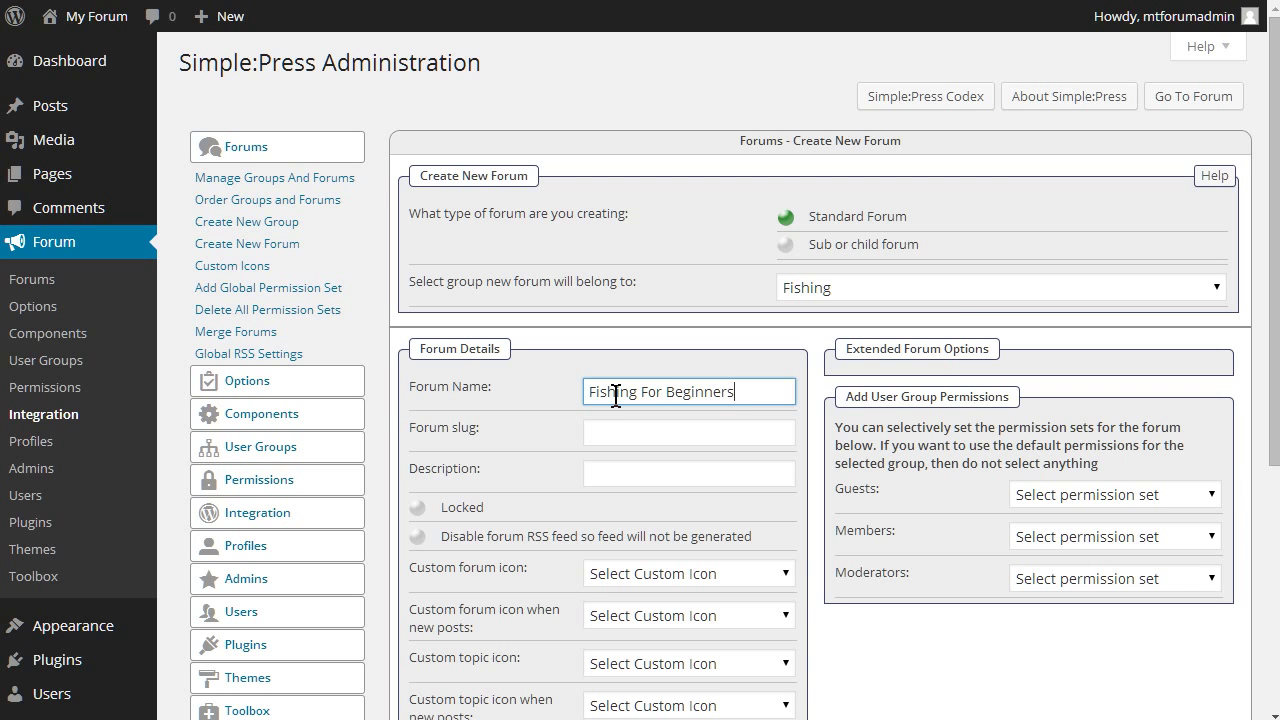
pyautogui.scroll(-5, 737, 420)
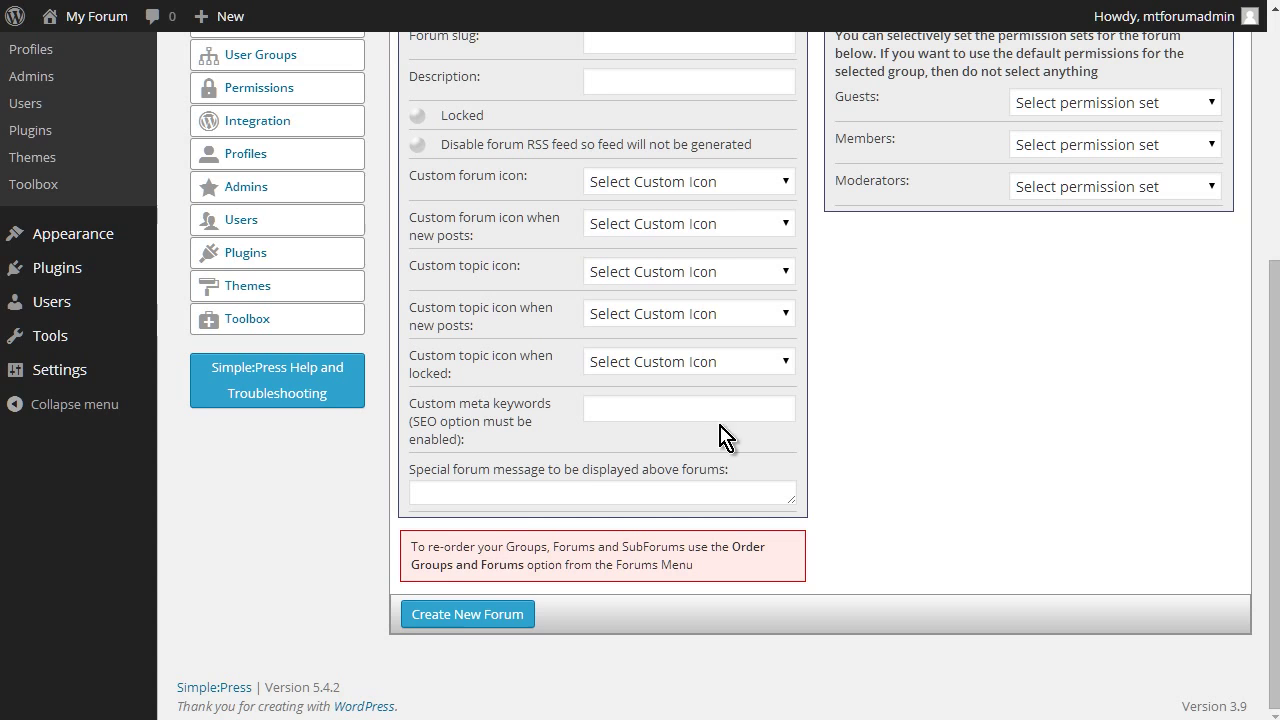
pyautogui.click(456, 614)
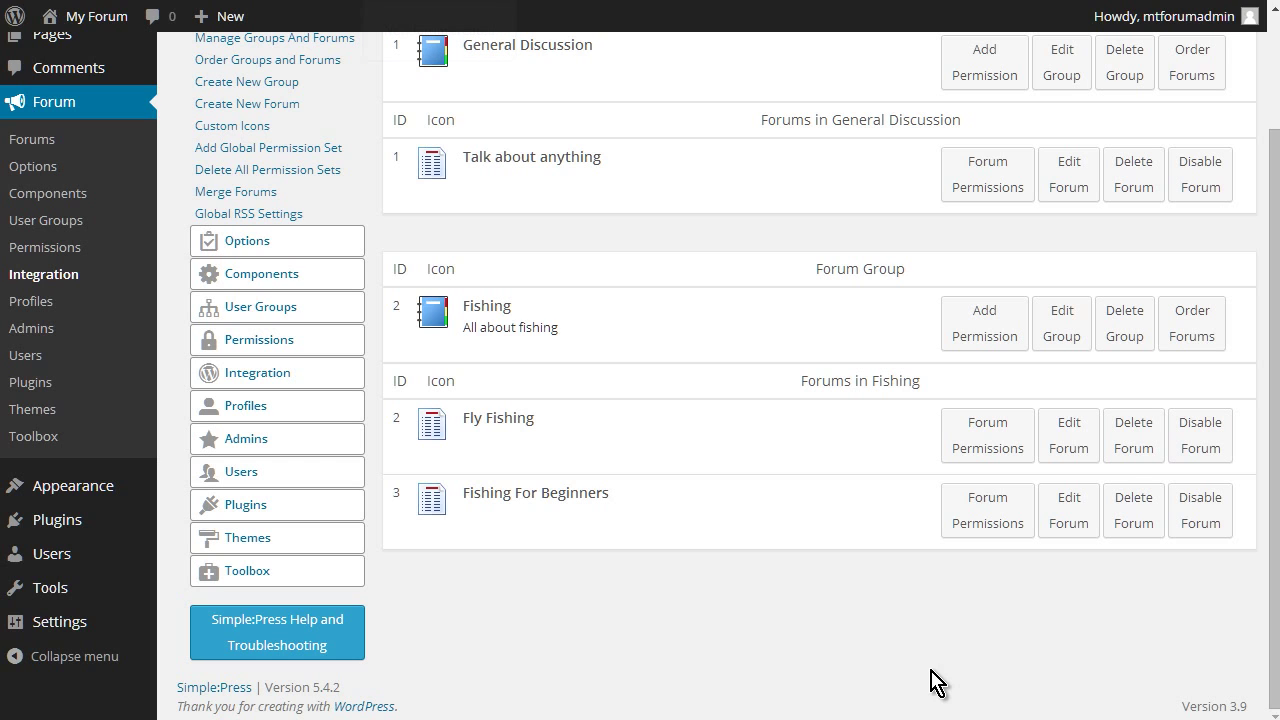
pyautogui.scroll(1, 922, 651)
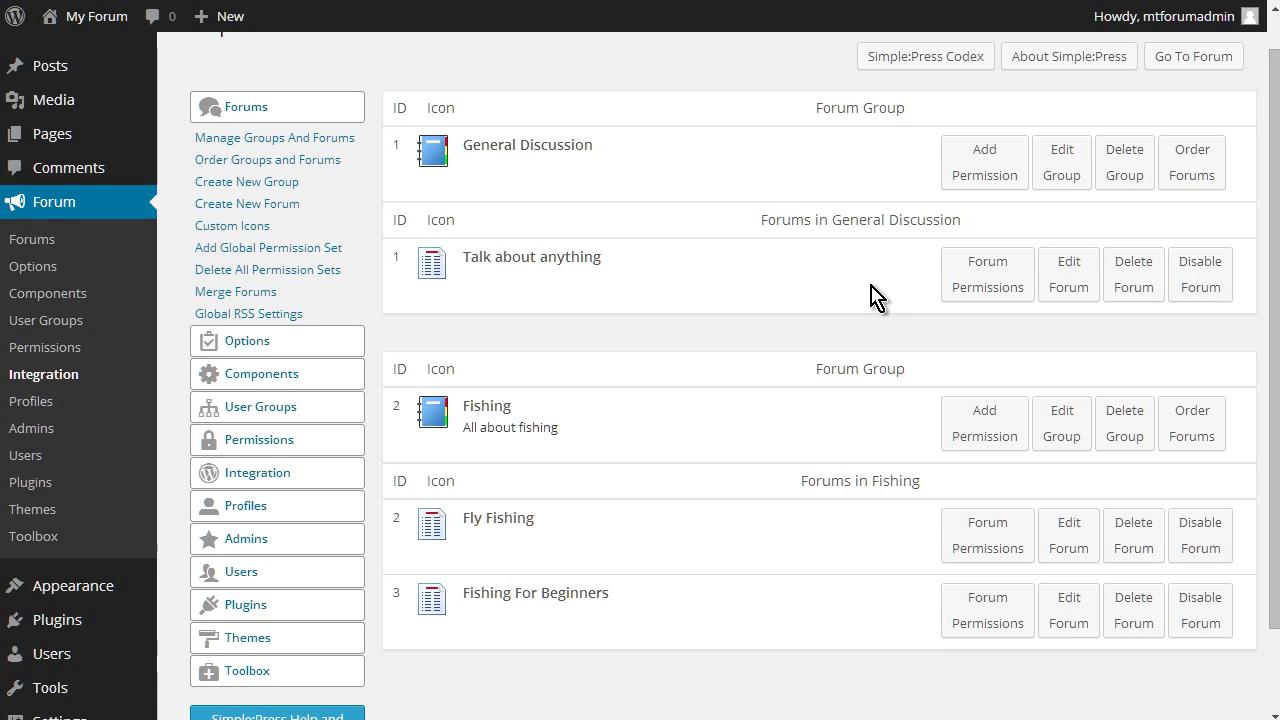
# - Rearrange groups and forums, keeping General Discussion above Fishing, and save the ordering
pyautogui.click(329, 161)
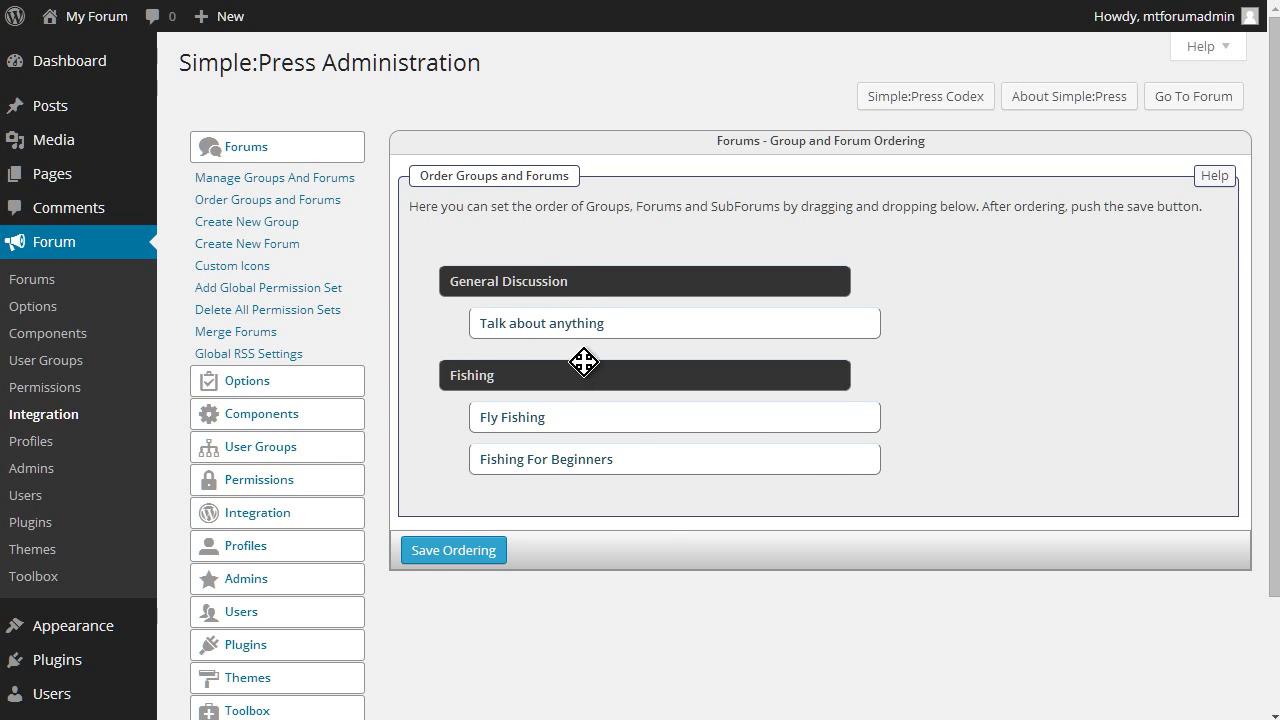
pyautogui.moveTo(583, 362); pyautogui.dragTo(583, 300)
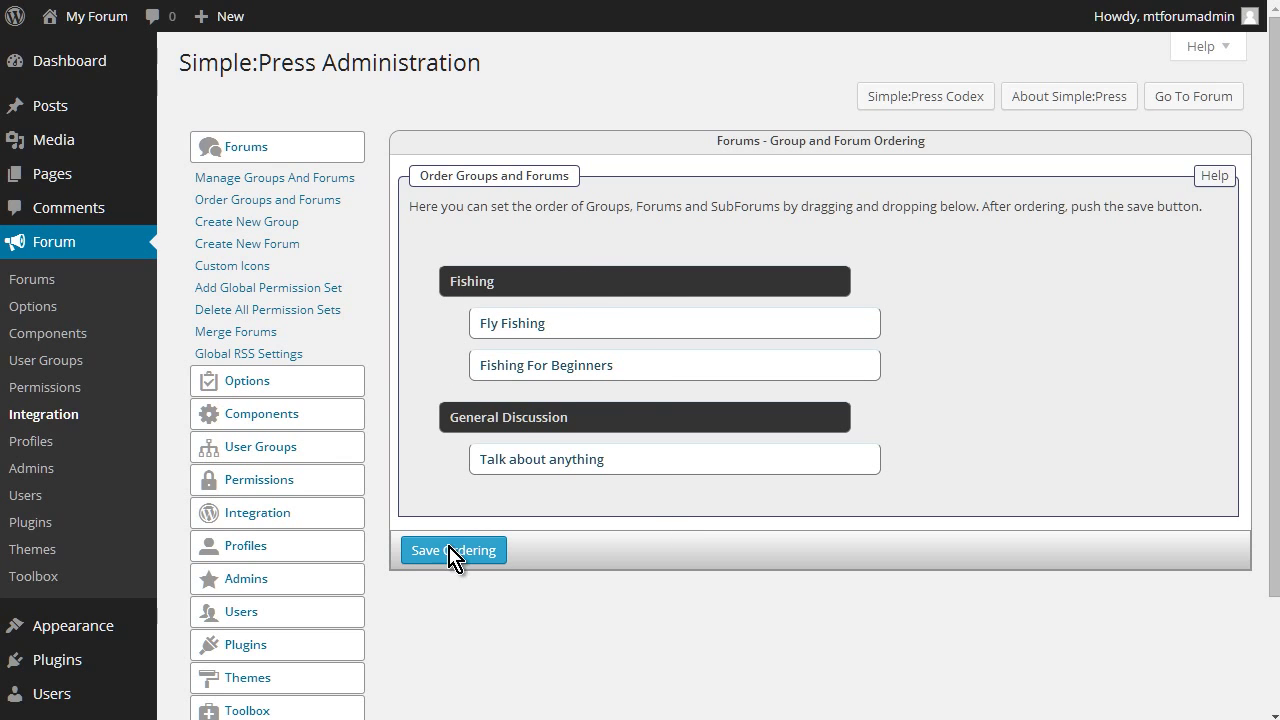
pyautogui.moveTo(583, 317); pyautogui.dragTo(575, 414)
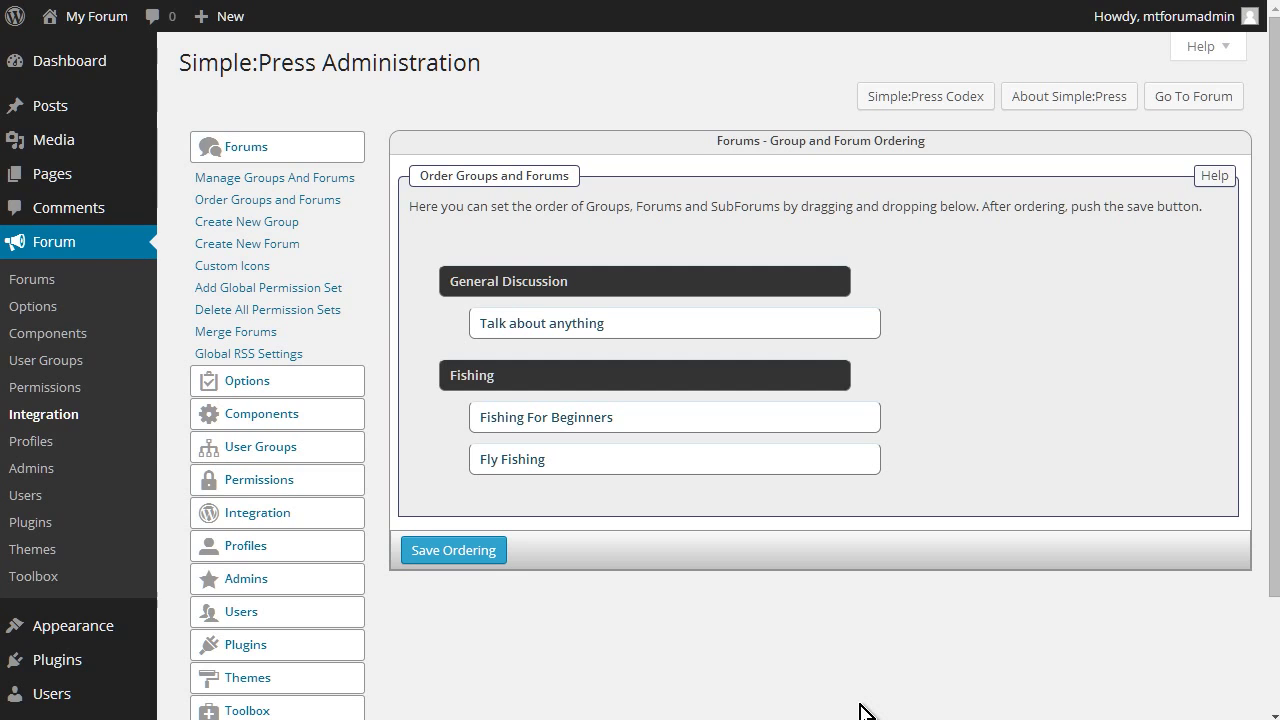
pyautogui.click(476, 556)
pyautogui.click(270, 480)
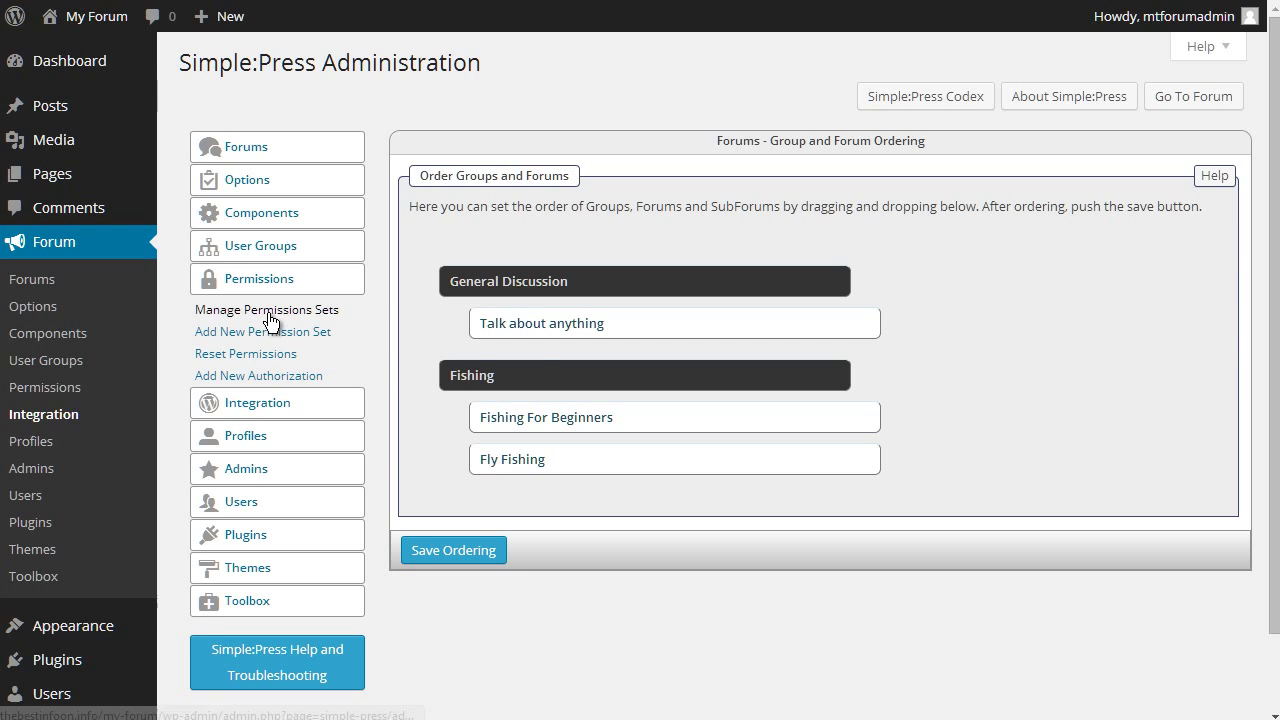
# - Review the six Simple:Press permission sets, from No Access through Moderator Access
pyautogui.click(268, 312)
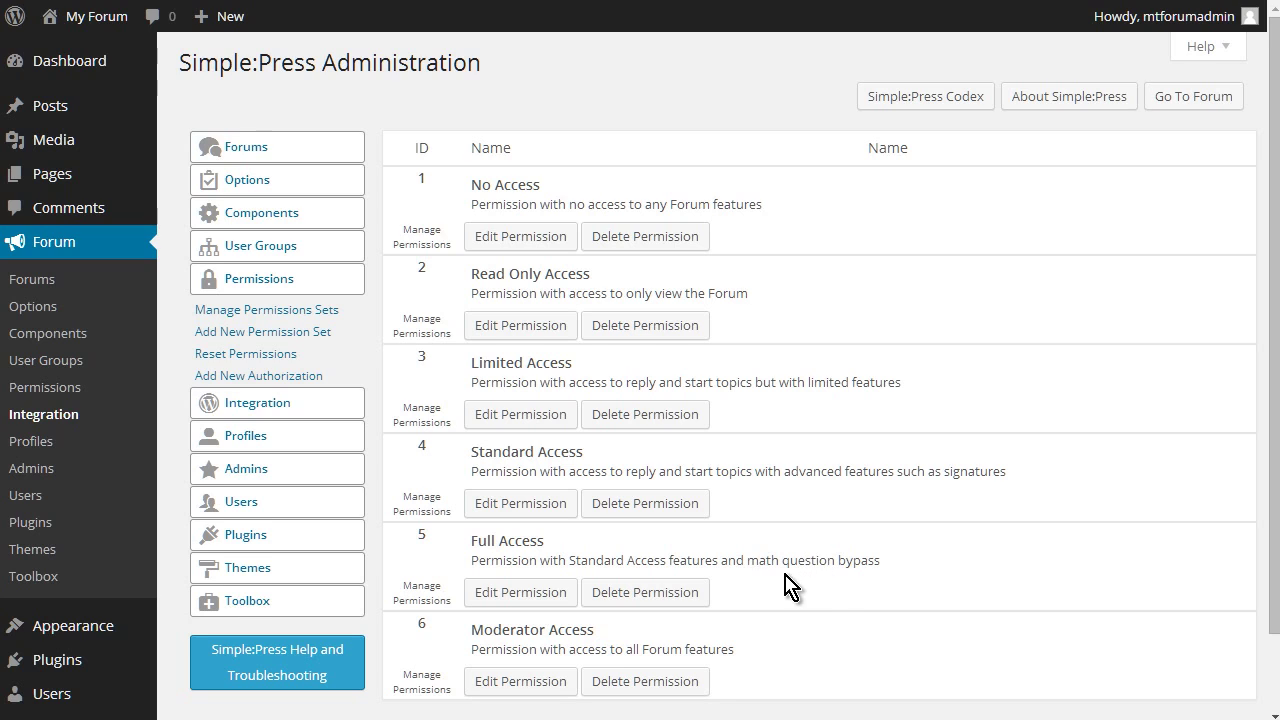
pyautogui.scroll(-1, 945, 558)
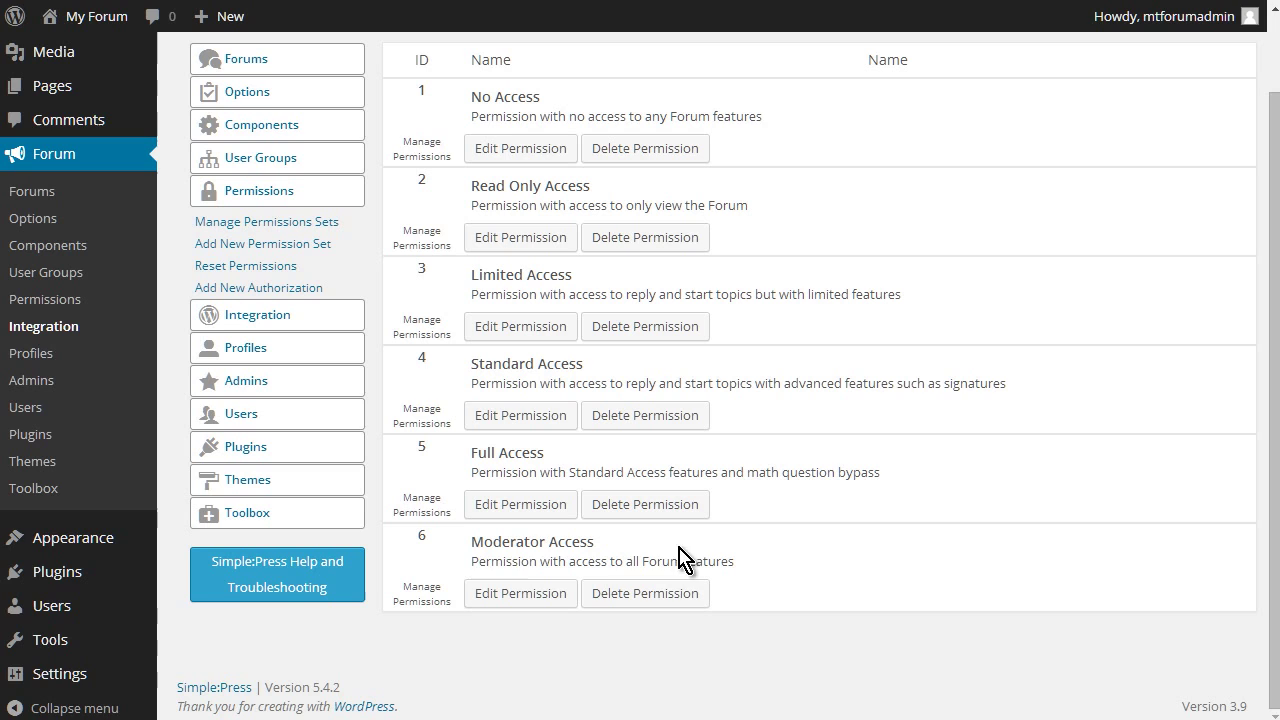
pyautogui.scroll(1, 743, 571)
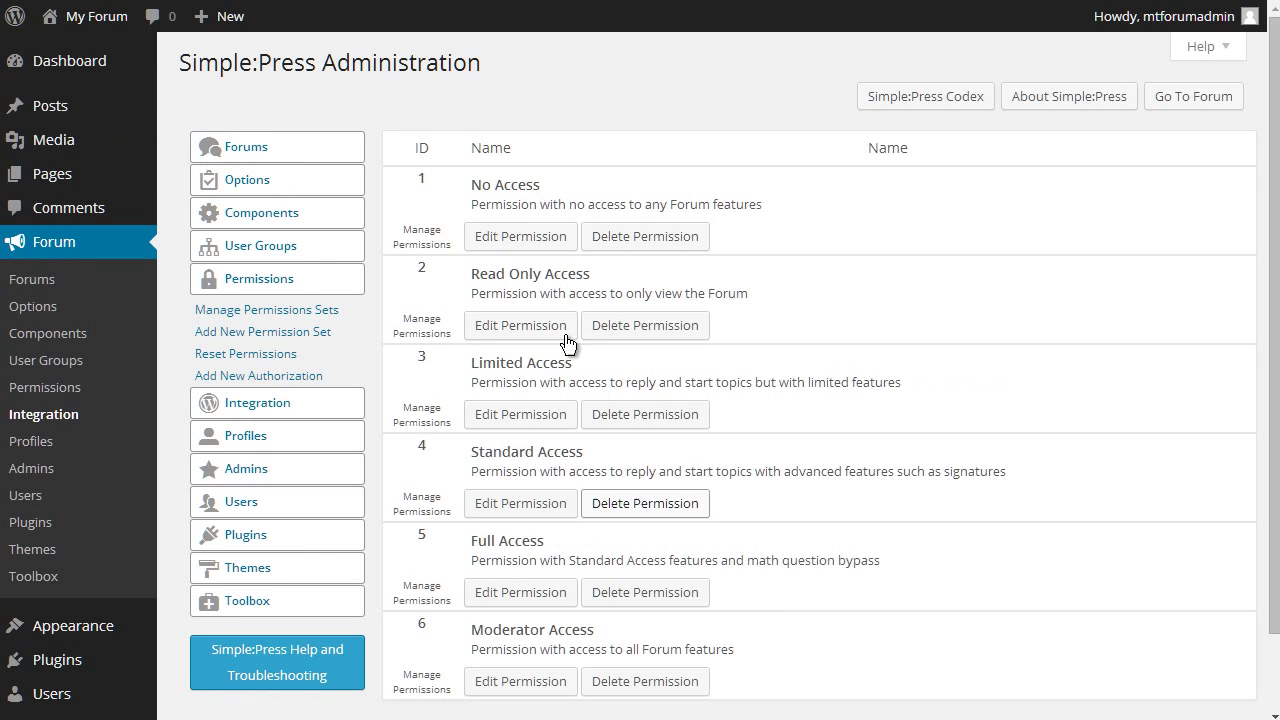
pyautogui.scroll(-1, 588, 303)
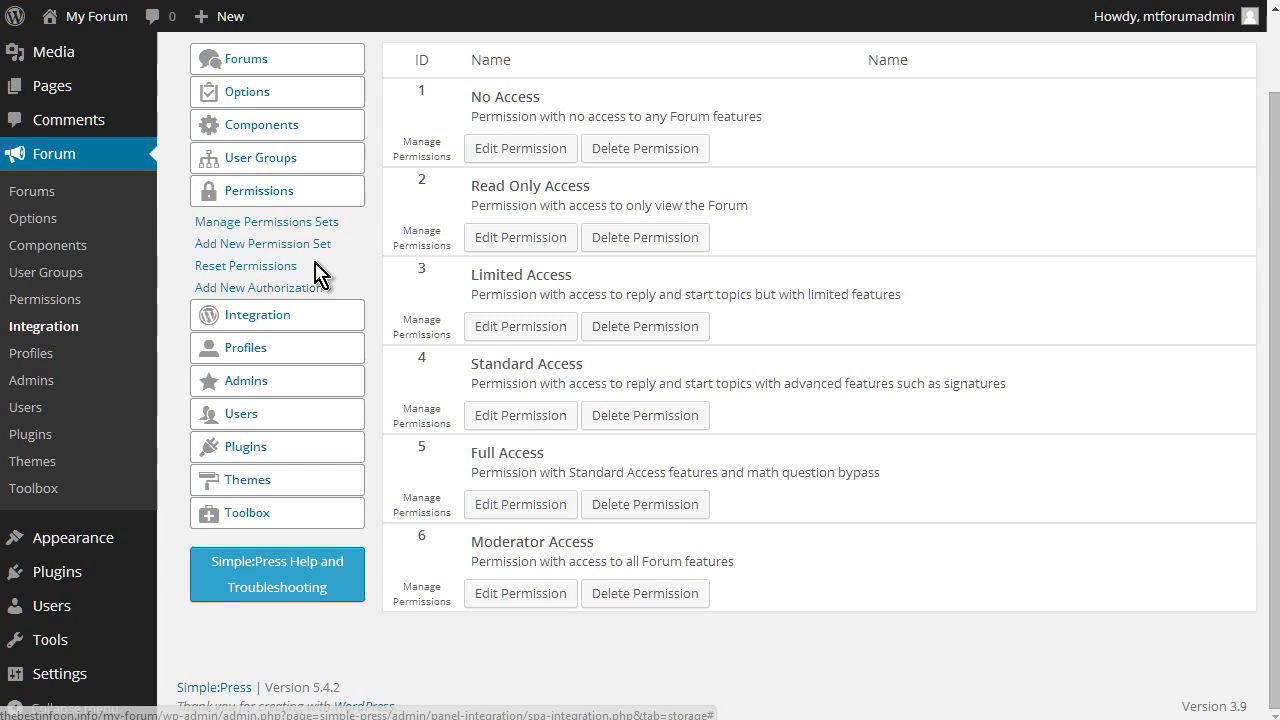
pyautogui.scroll(1, 315, 272)
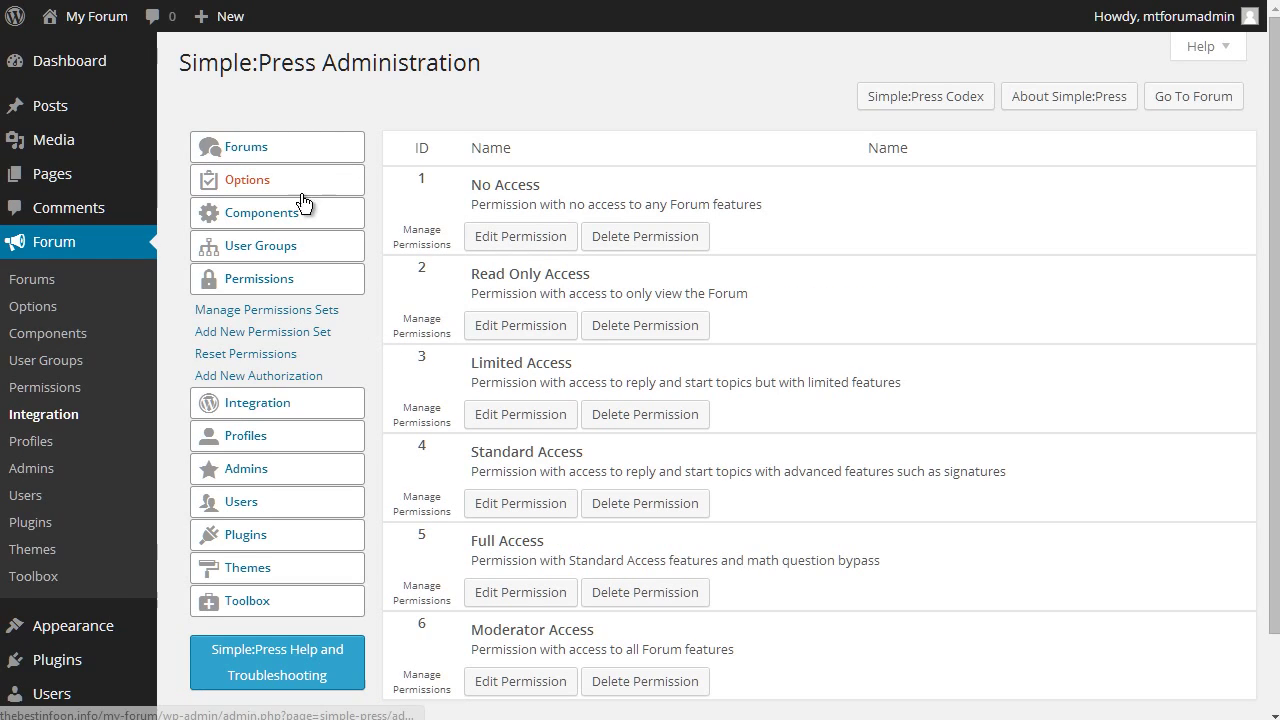
# - Go from the user group list (Guests, Members, Moderators) to a blank new-group form
pyautogui.click(277, 246)
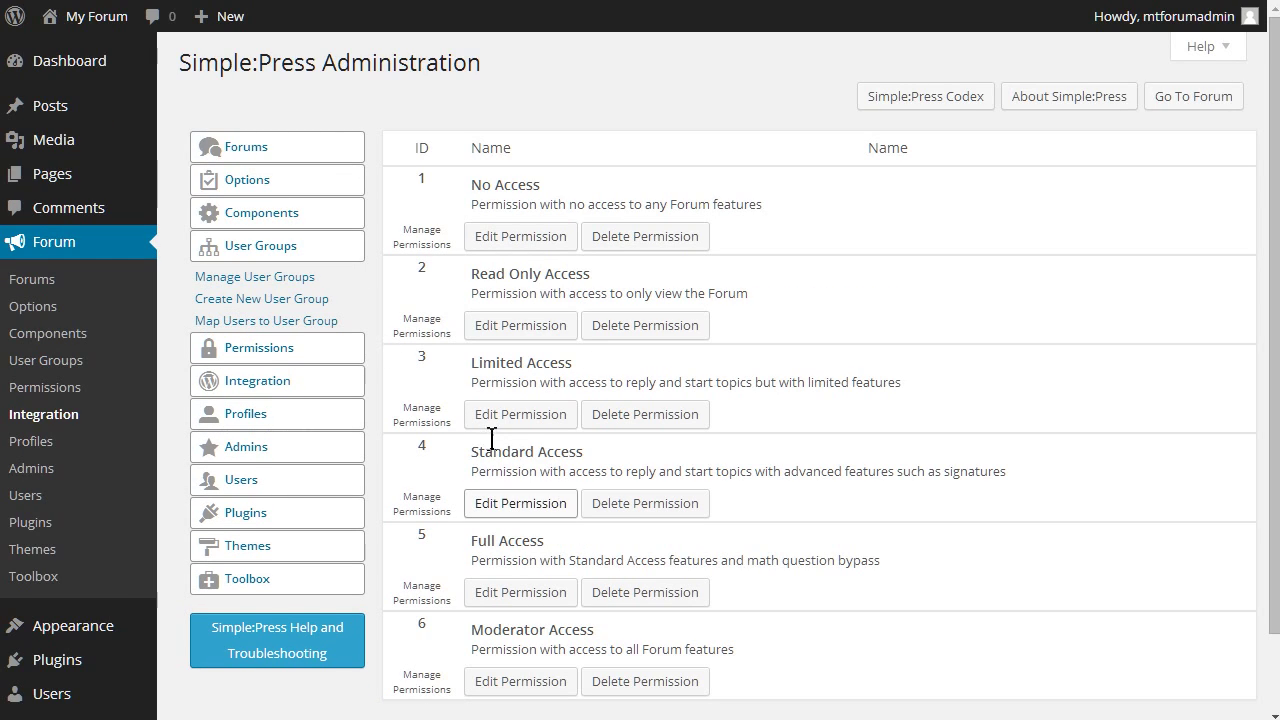
pyautogui.click(258, 277)
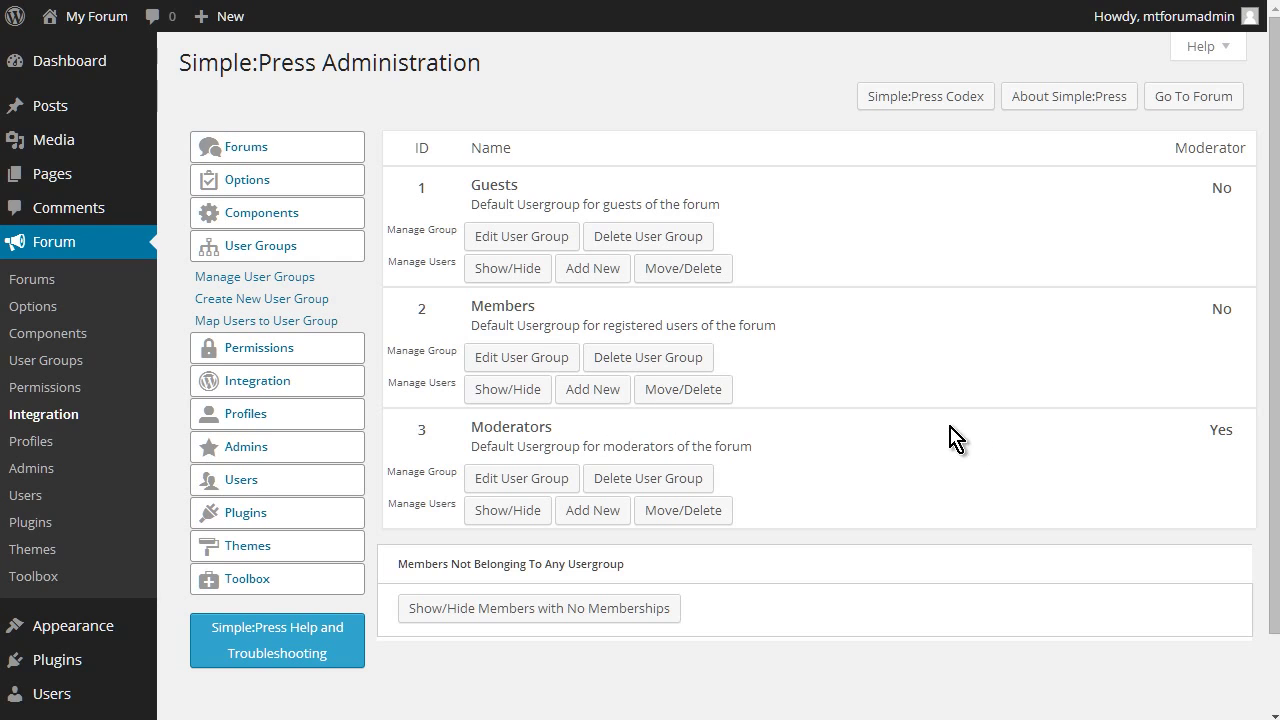
pyautogui.click(279, 300)
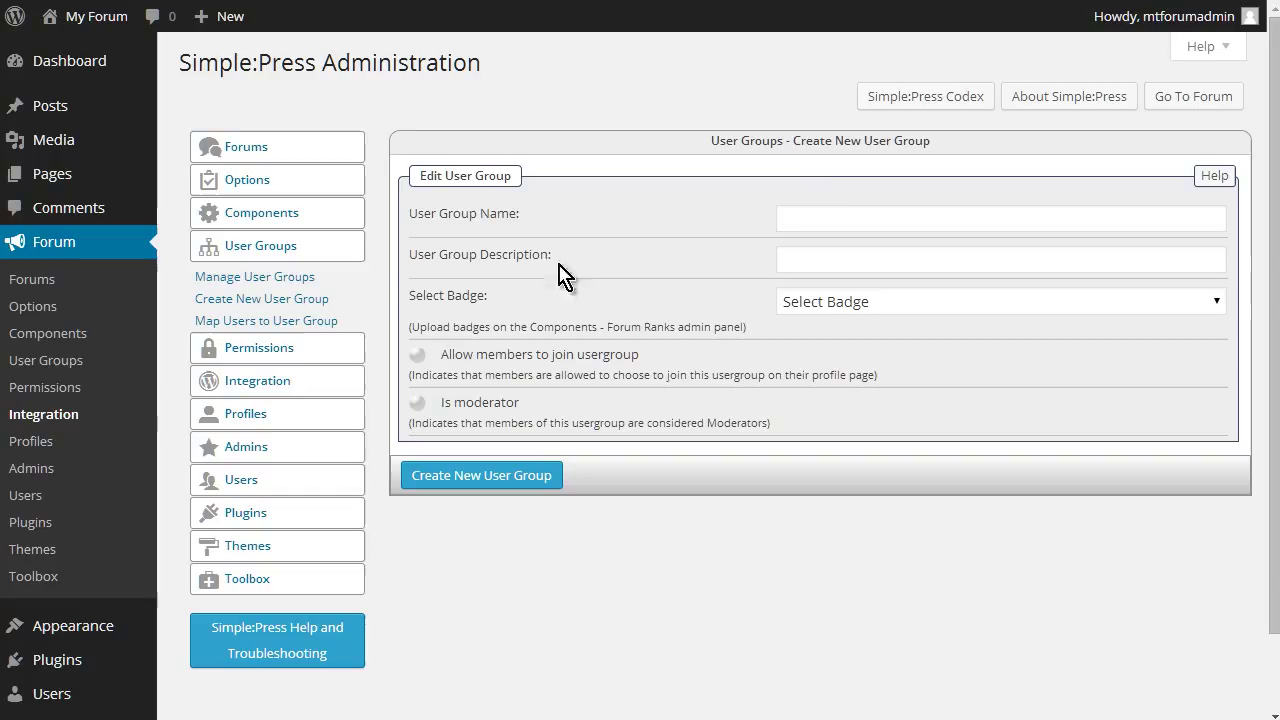
# - Create user group 'Special Members' described 'People that I like more than others', no badge
pyautogui.click(837, 214)
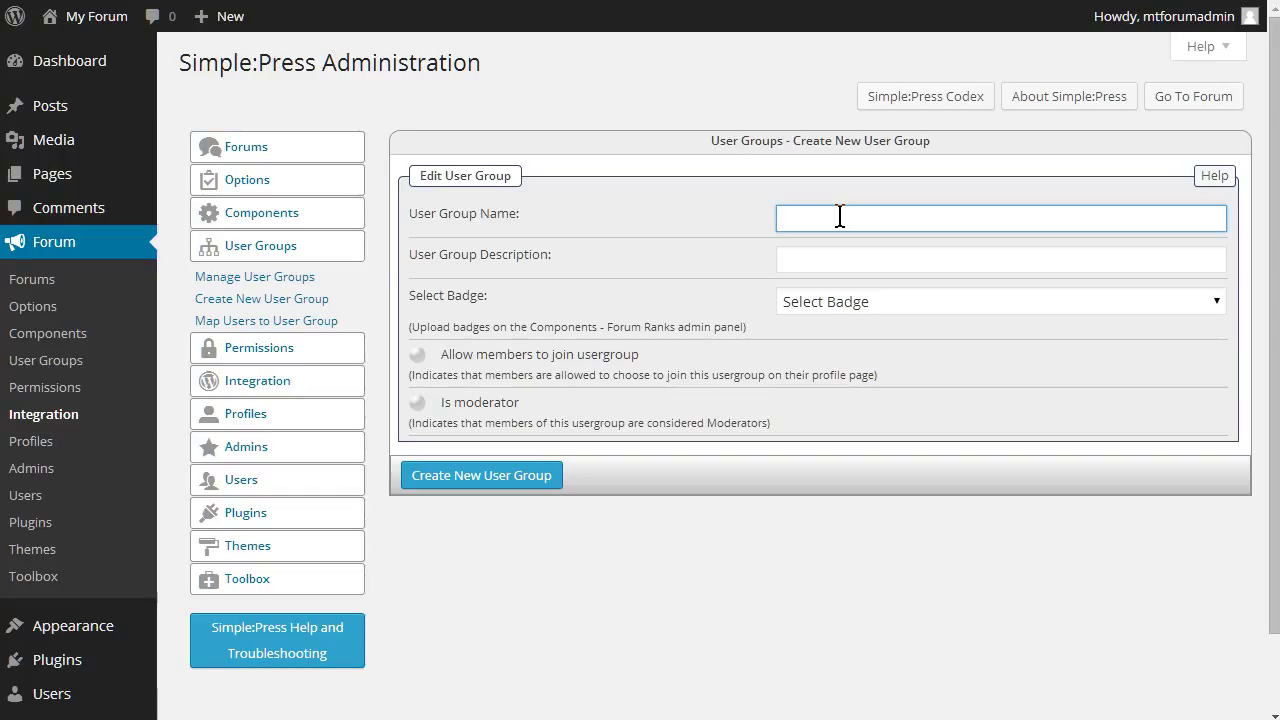
pyautogui.write('Special Members')
pyautogui.press('Tab')
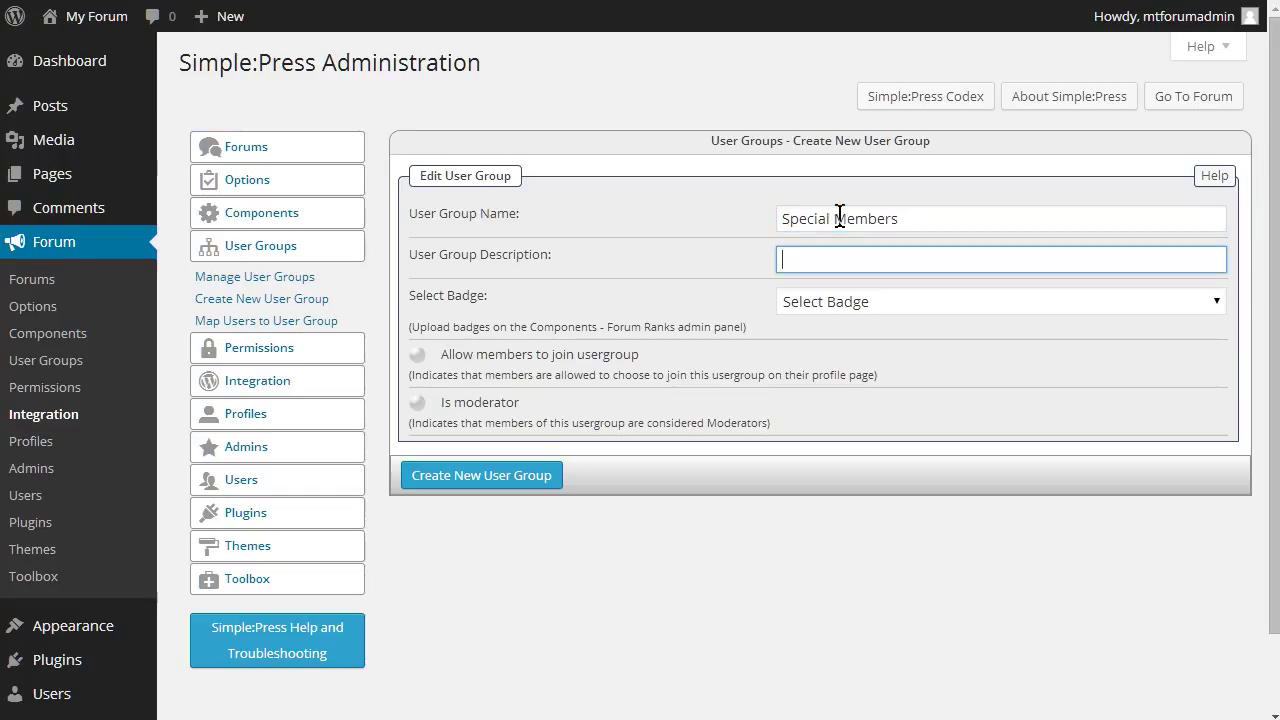
pyautogui.write('People that I like more than oth')
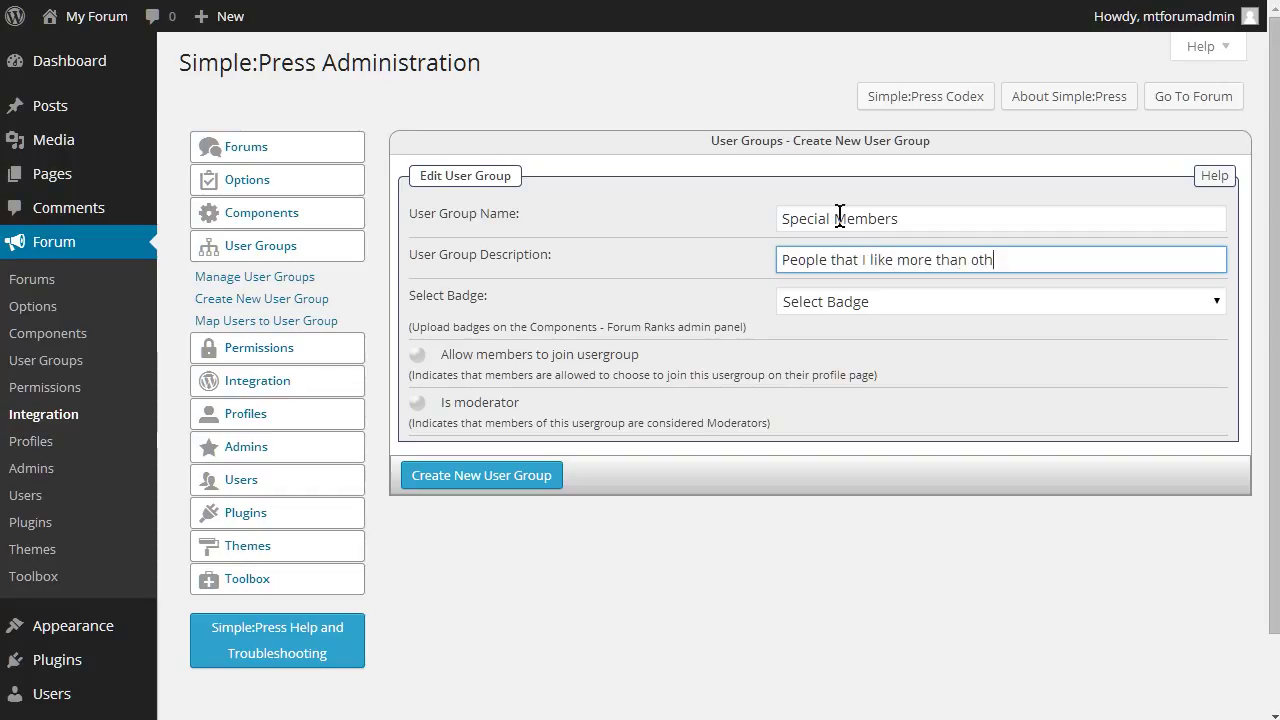
pyautogui.write('ers')
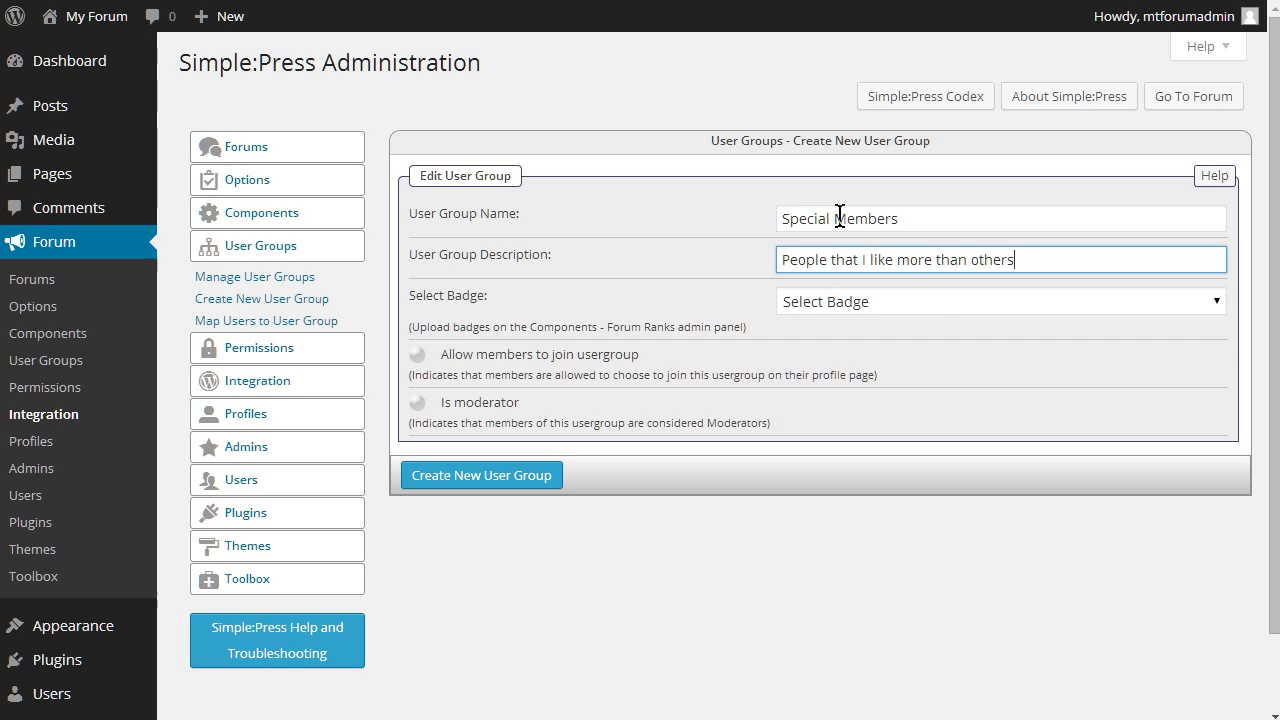
pyautogui.click(929, 306)
pyautogui.click(929, 308)
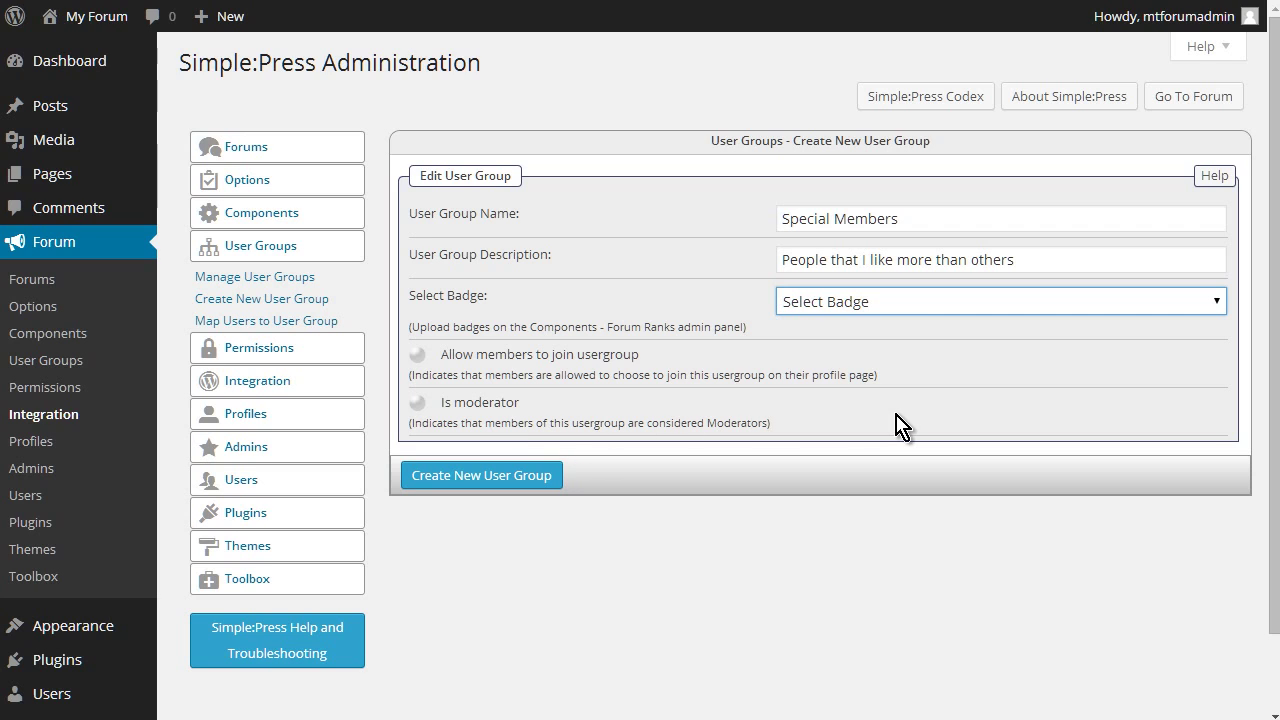
pyautogui.click(515, 479)
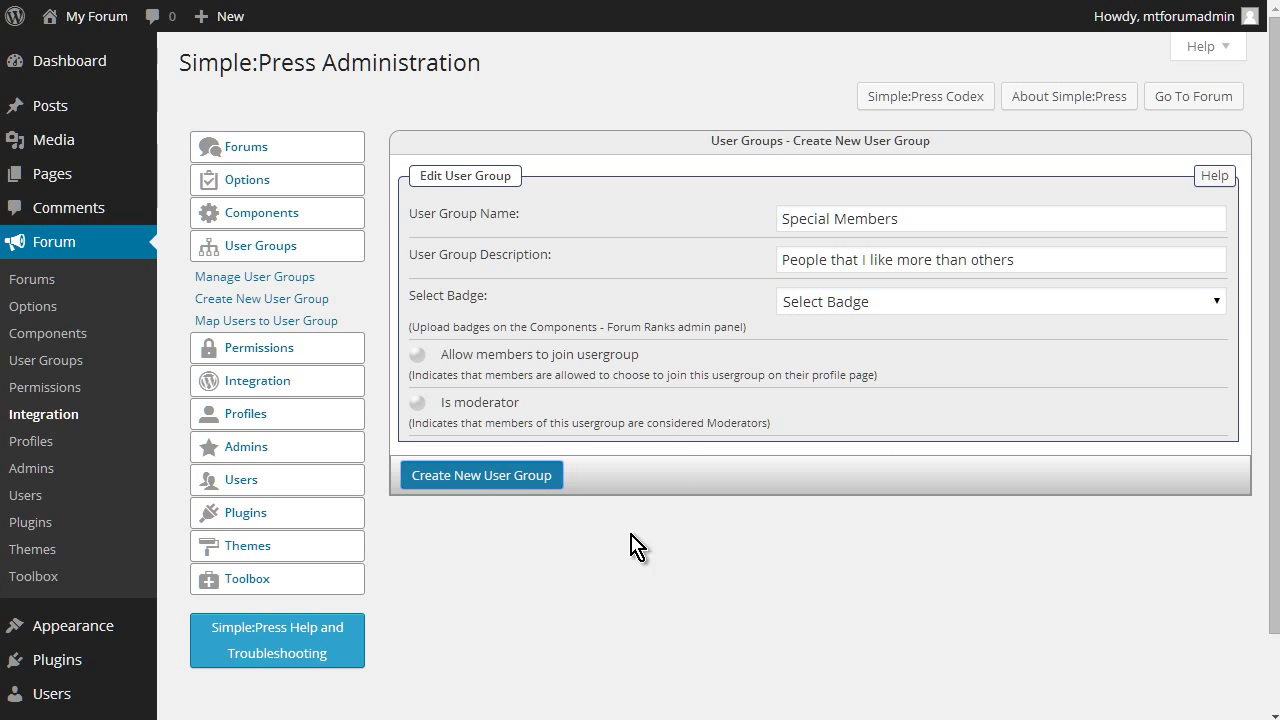